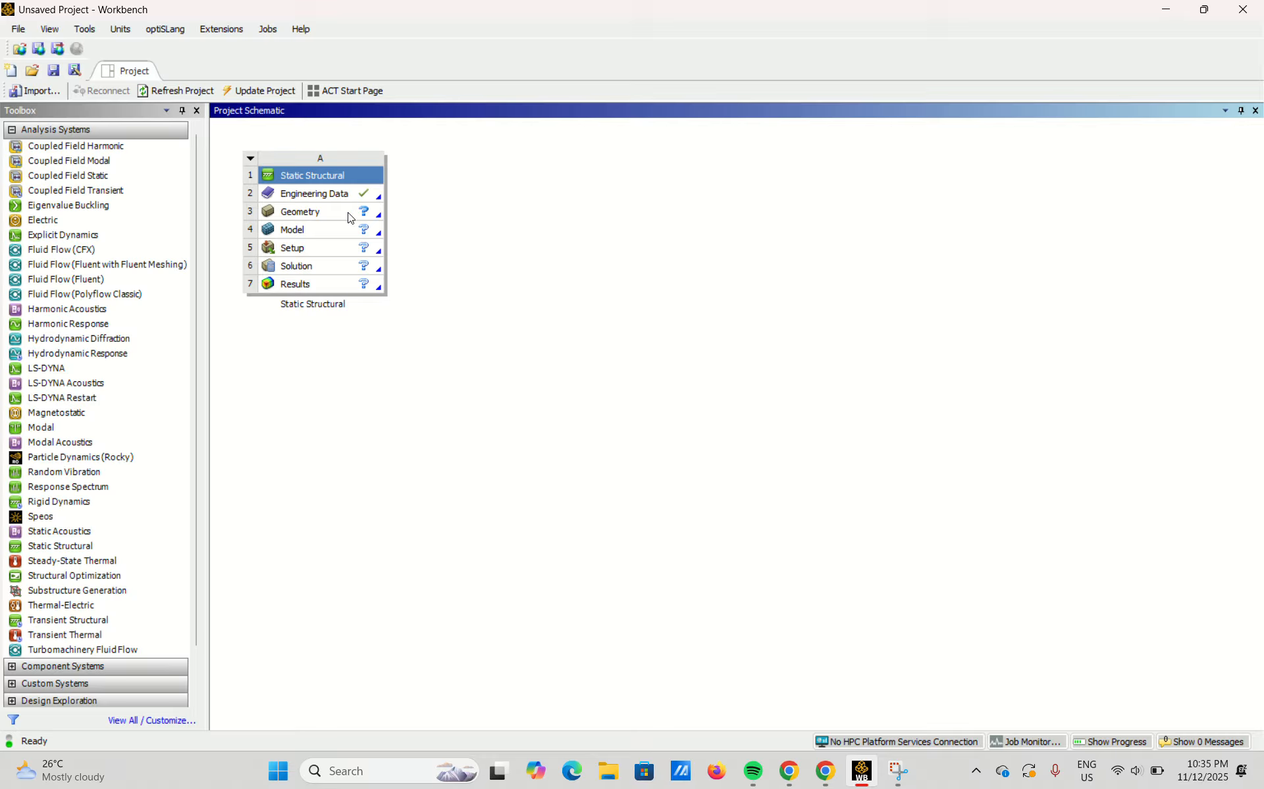
Open the Static Structural system's geometry in Discovery and sketch a 10 mm by 10 mm rectangle with one corner at the origin.
double_click(322, 212)
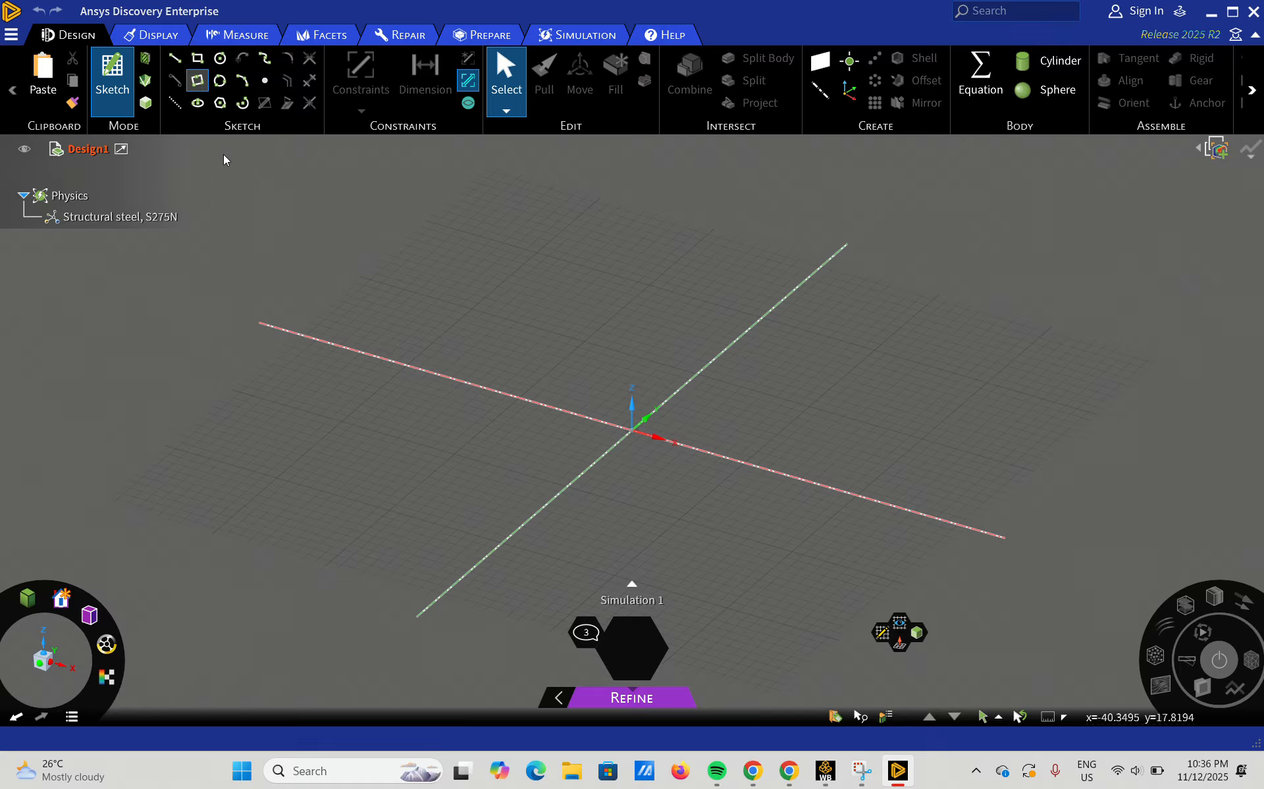
click(193, 61)
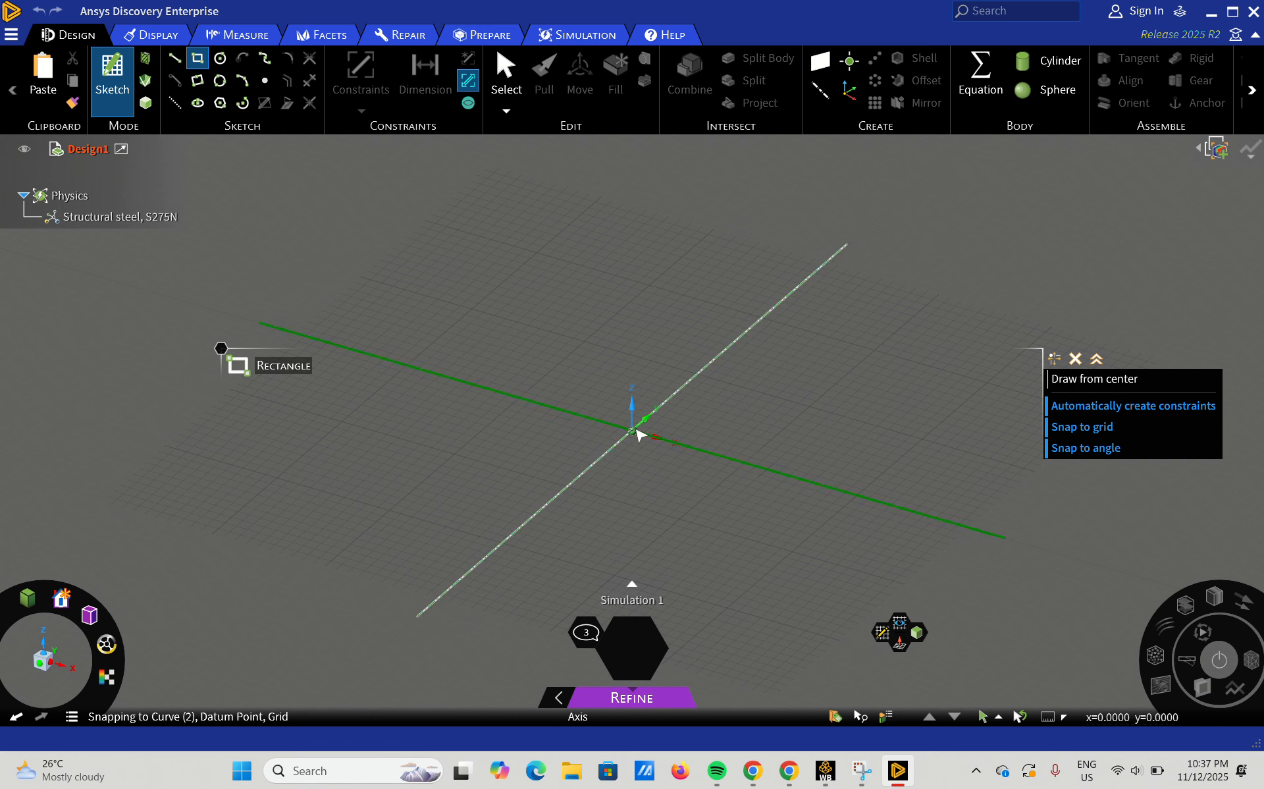
click(632, 431)
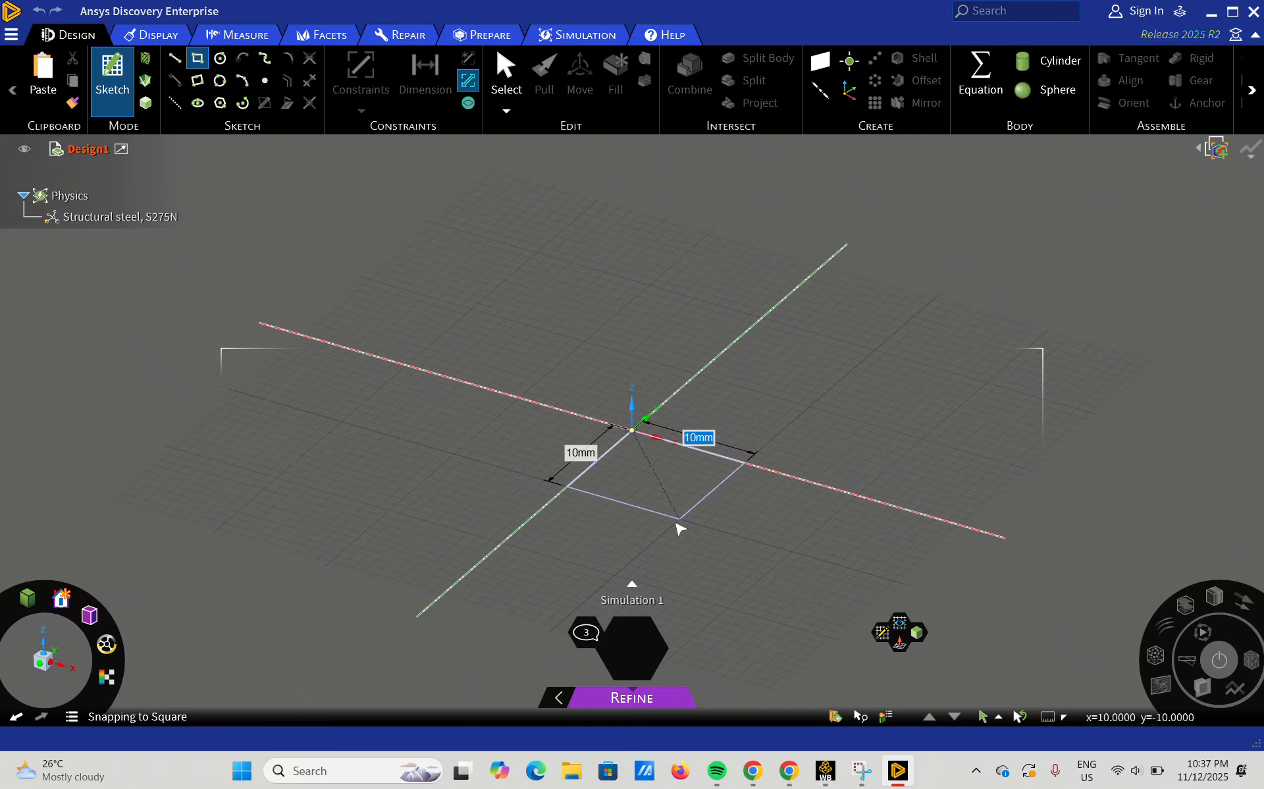
click(678, 522)
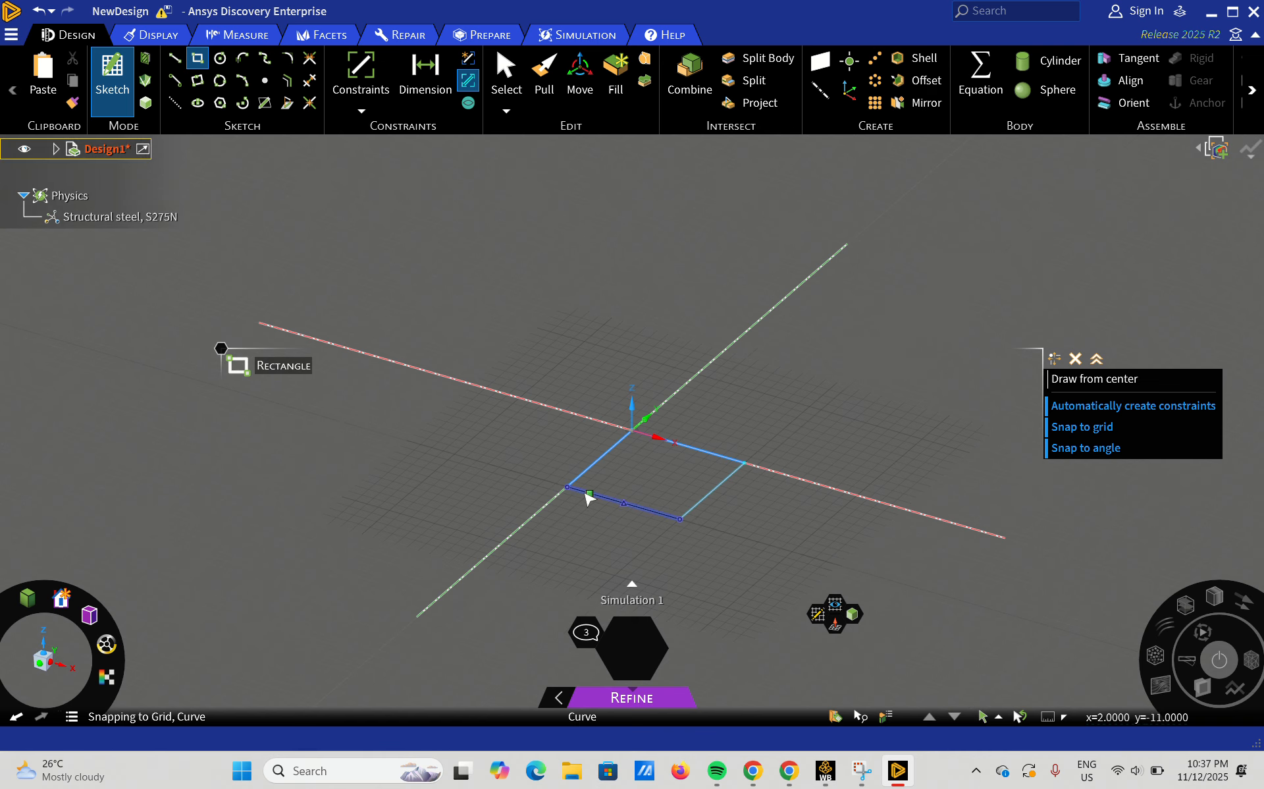
Pull the square face upward by 20 mm to form a solid block.
click(544, 78)
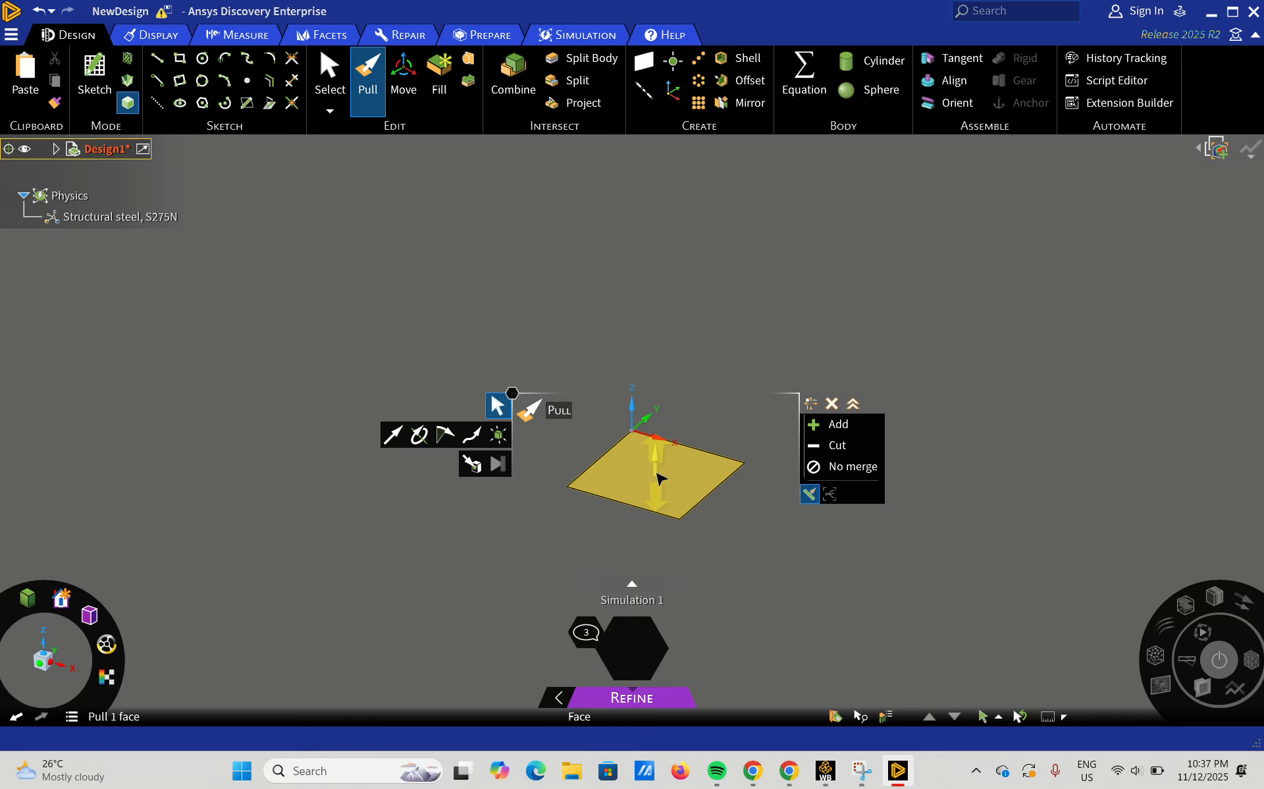
drag(657, 477, 686, 227)
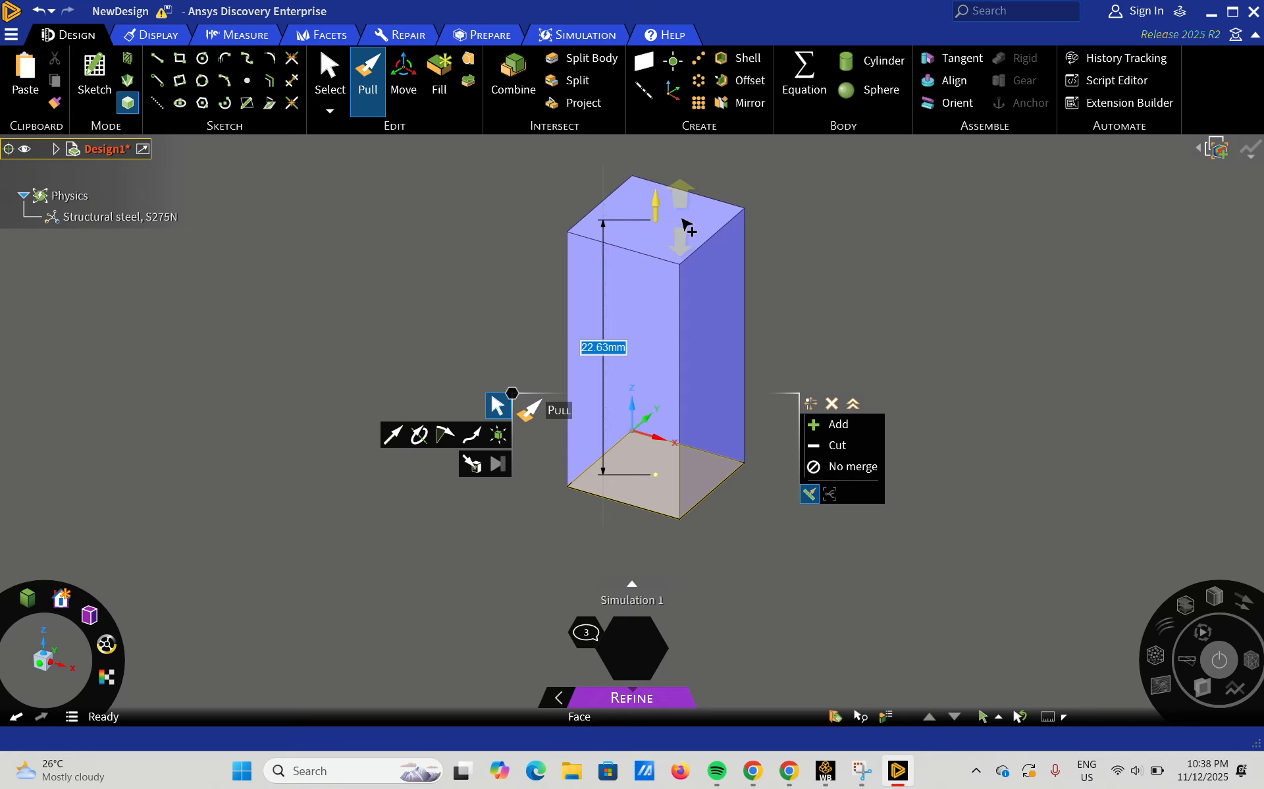
text(20)
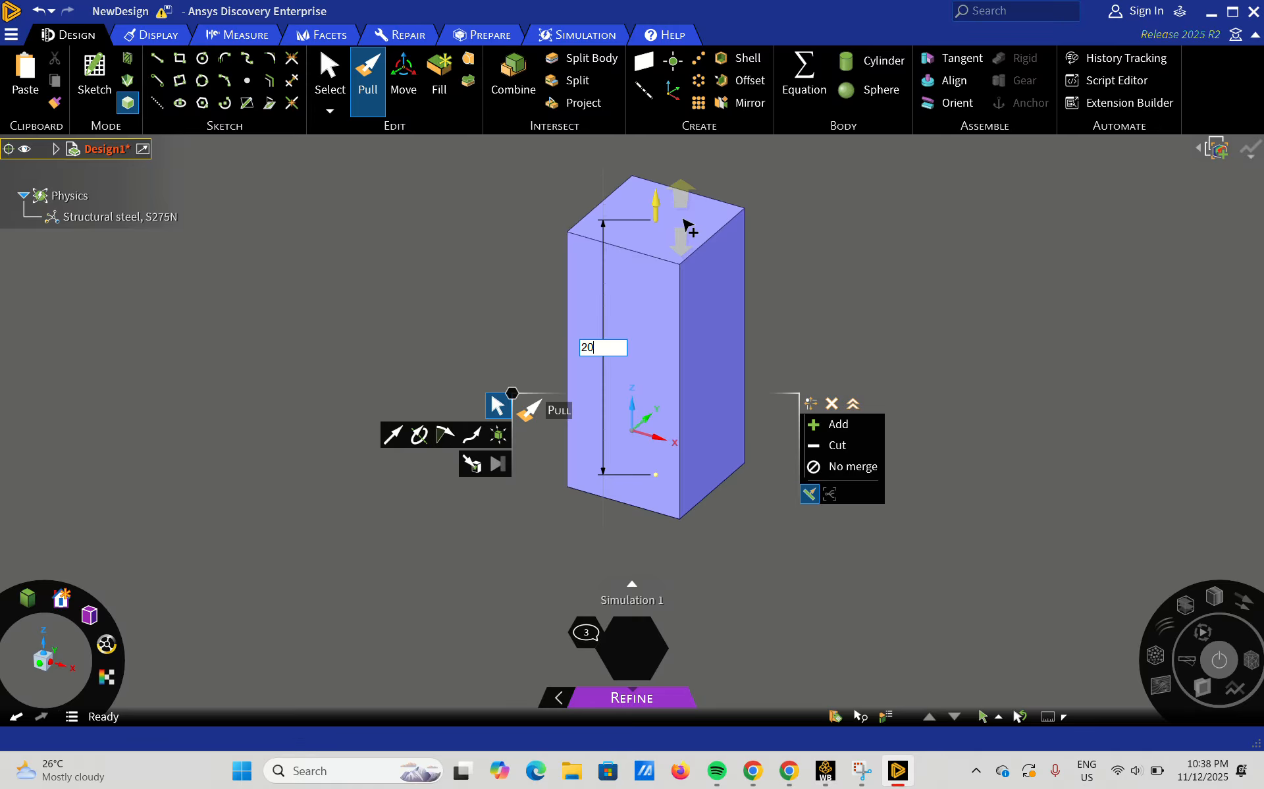
key(Return)
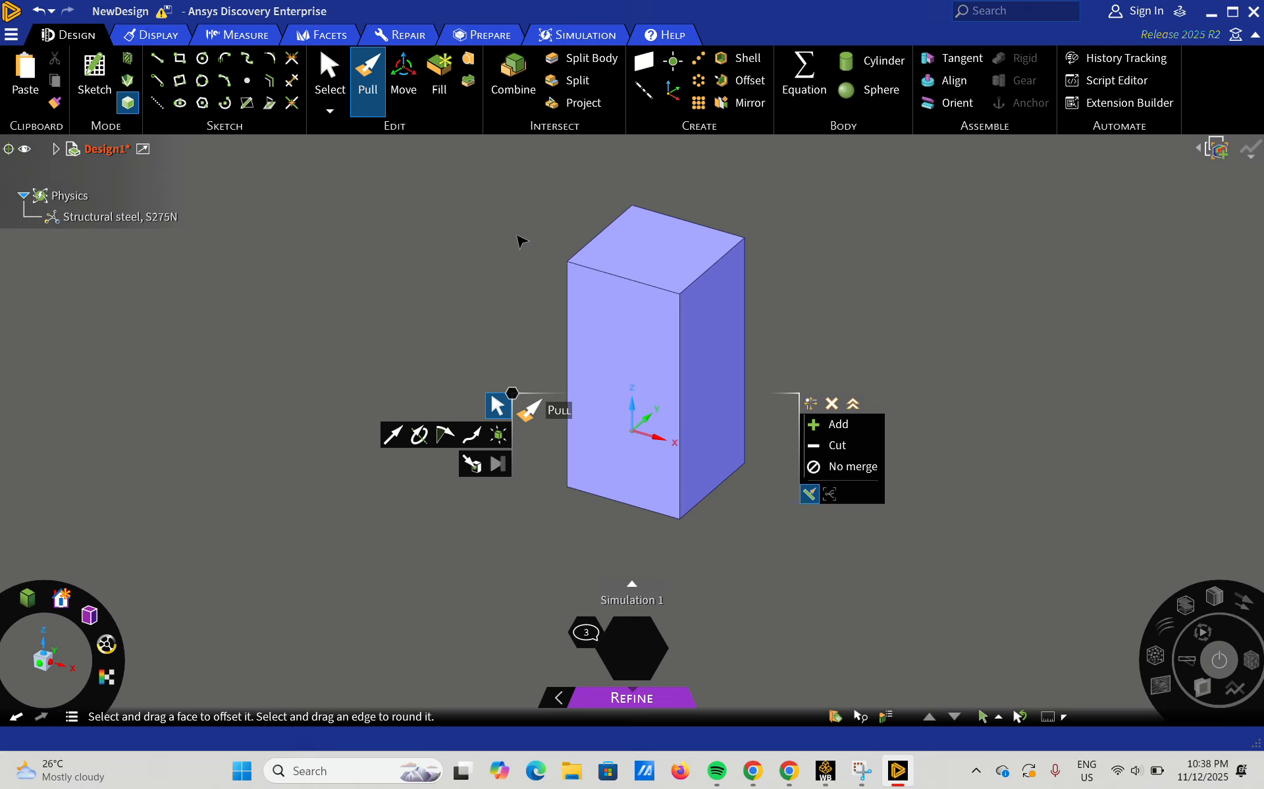
Close Discovery to return to Workbench and open the Static Structural system's Model in Mechanical.
click(1251, 17)
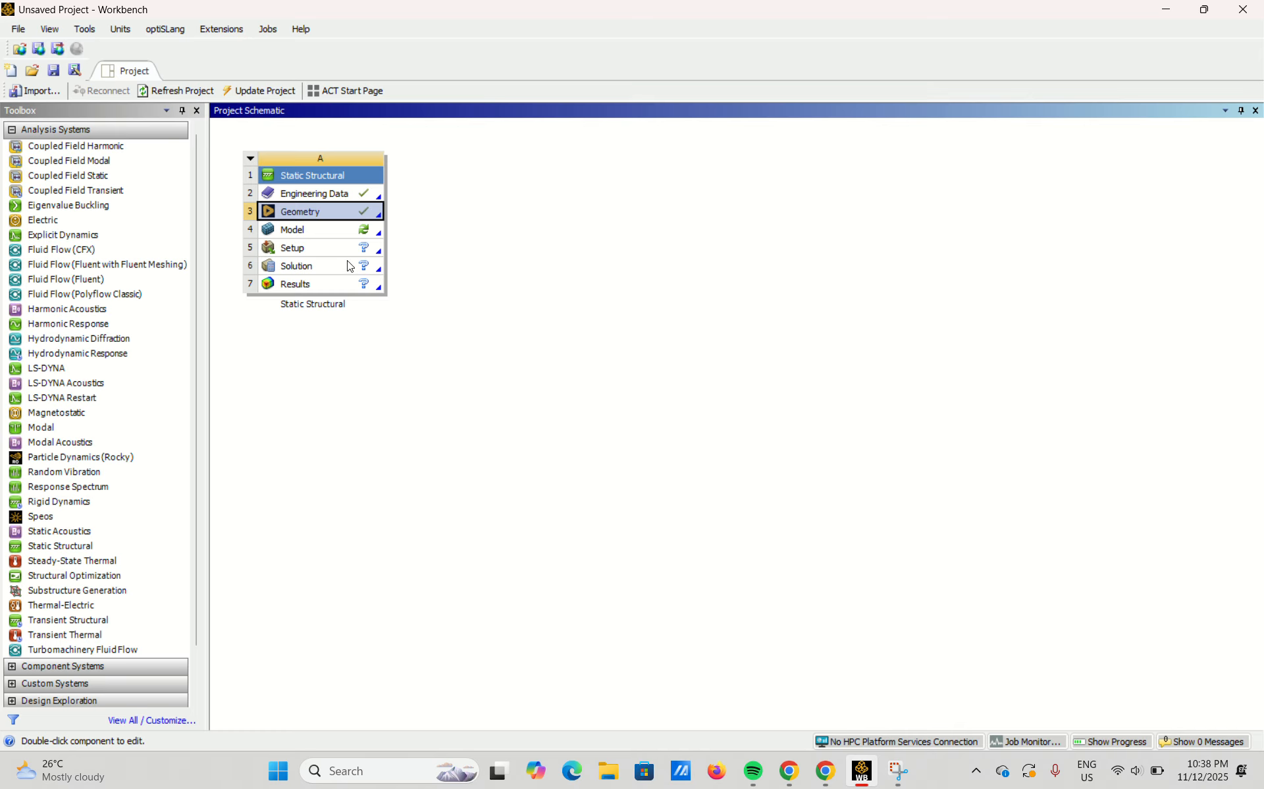
double_click(308, 232)
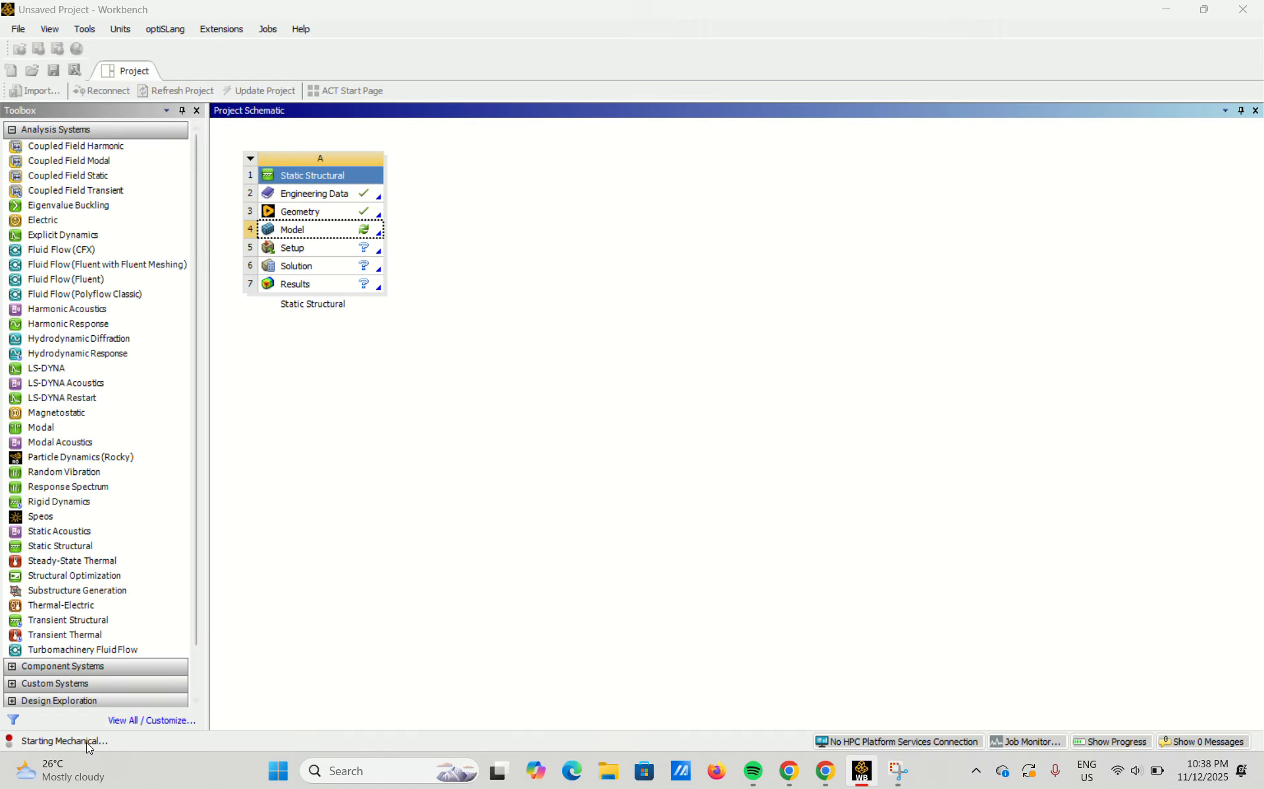
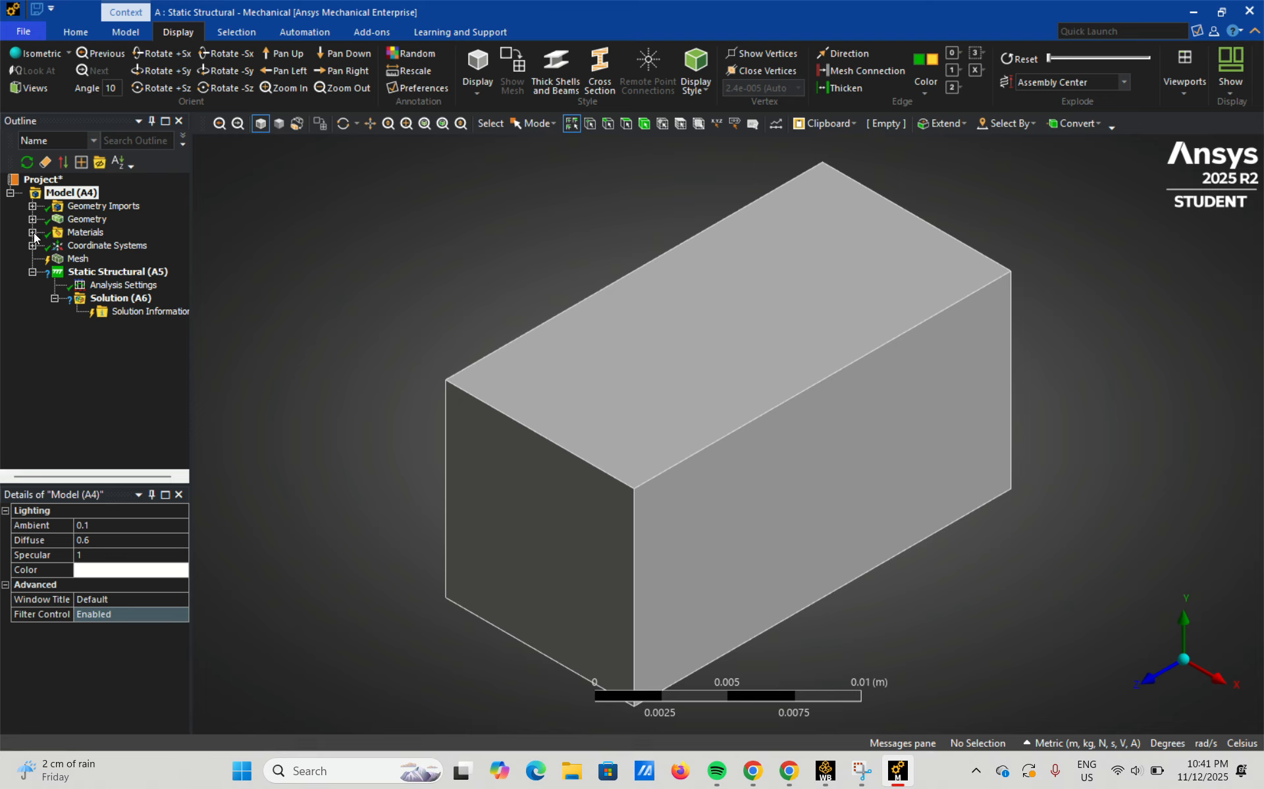
Expand the model's materials and generate the block's mesh with the default element size.
click(33, 233)
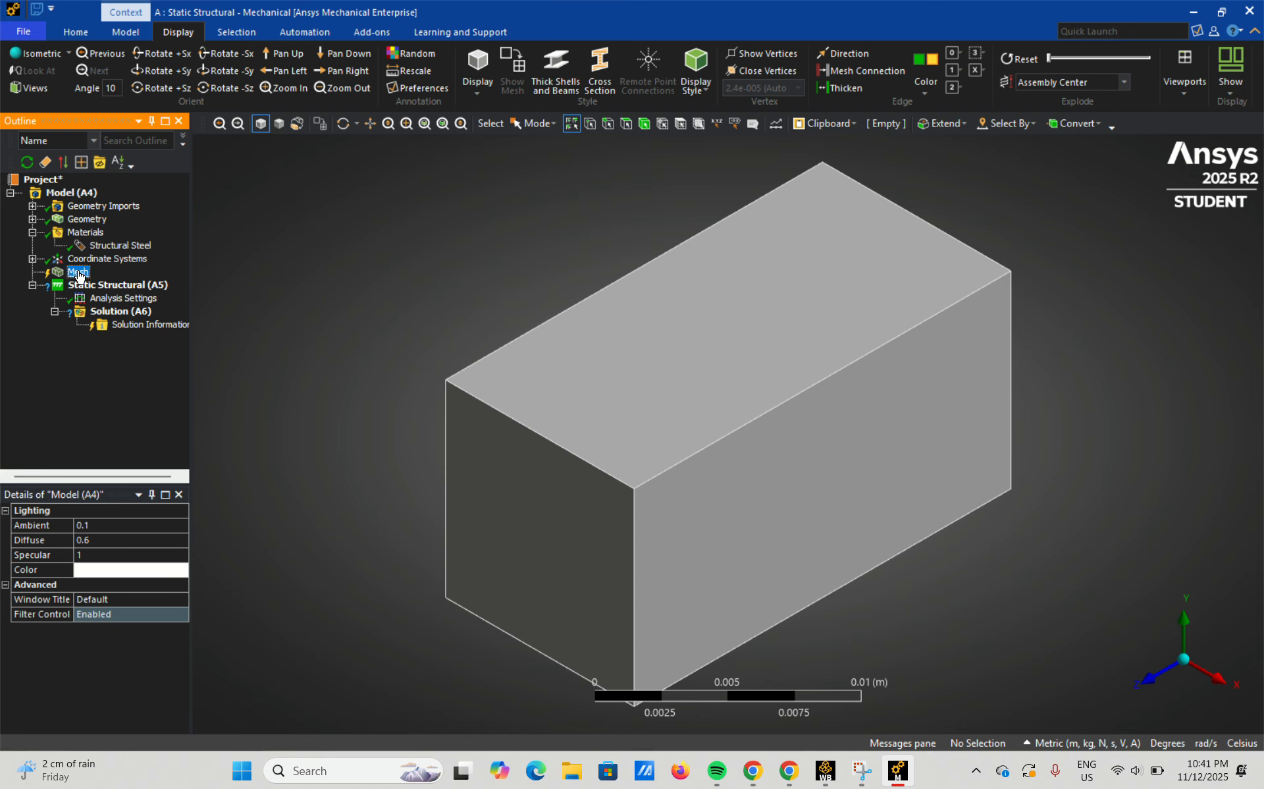
right_click(79, 273)
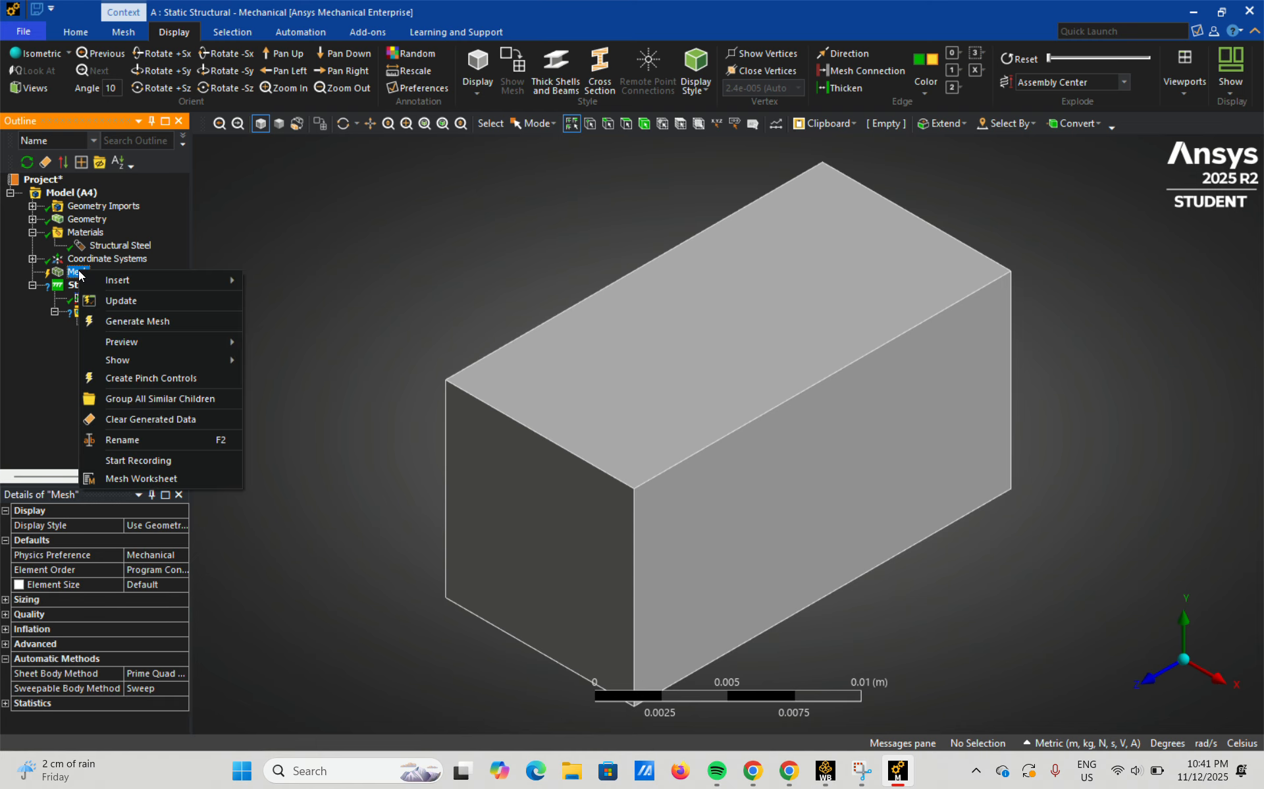
click(124, 321)
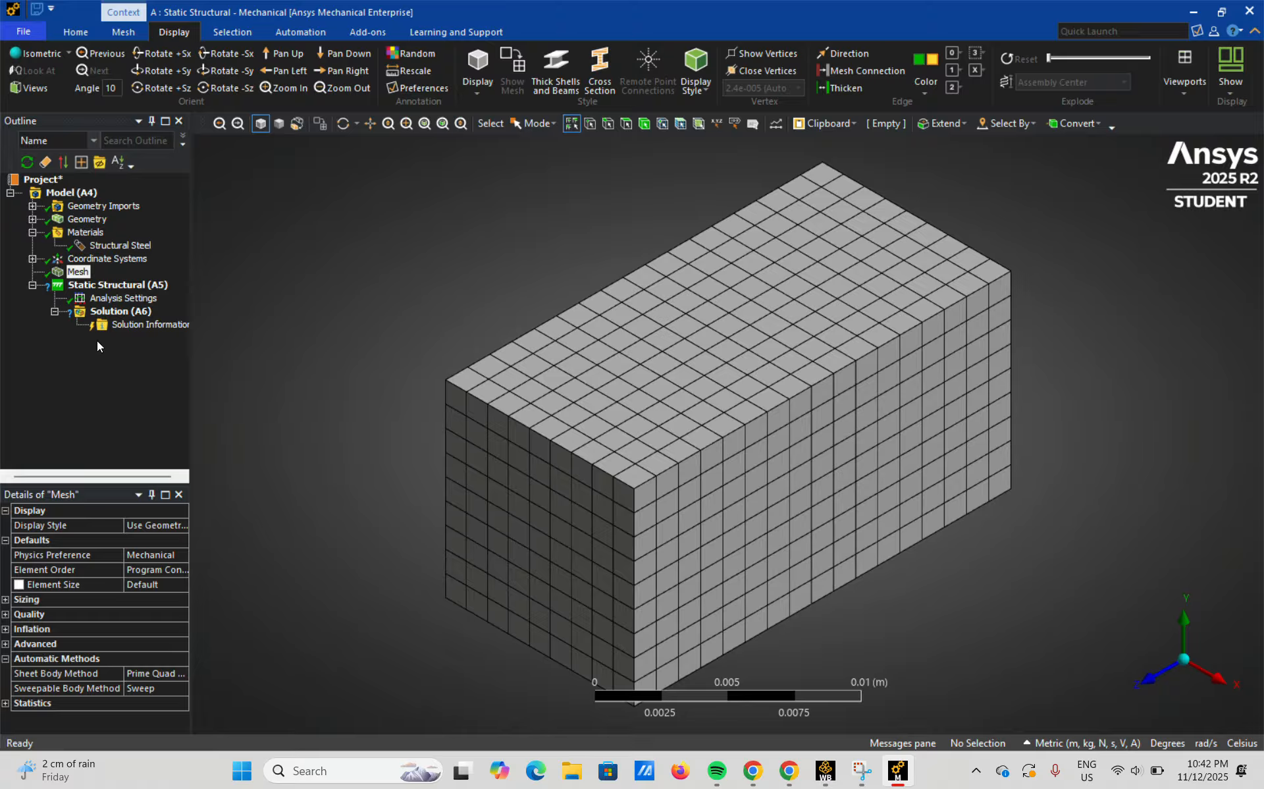
Add a Fixed Support to the Static Structural analysis, scoped to the square end face on the negative Z side of the block.
click(100, 288)
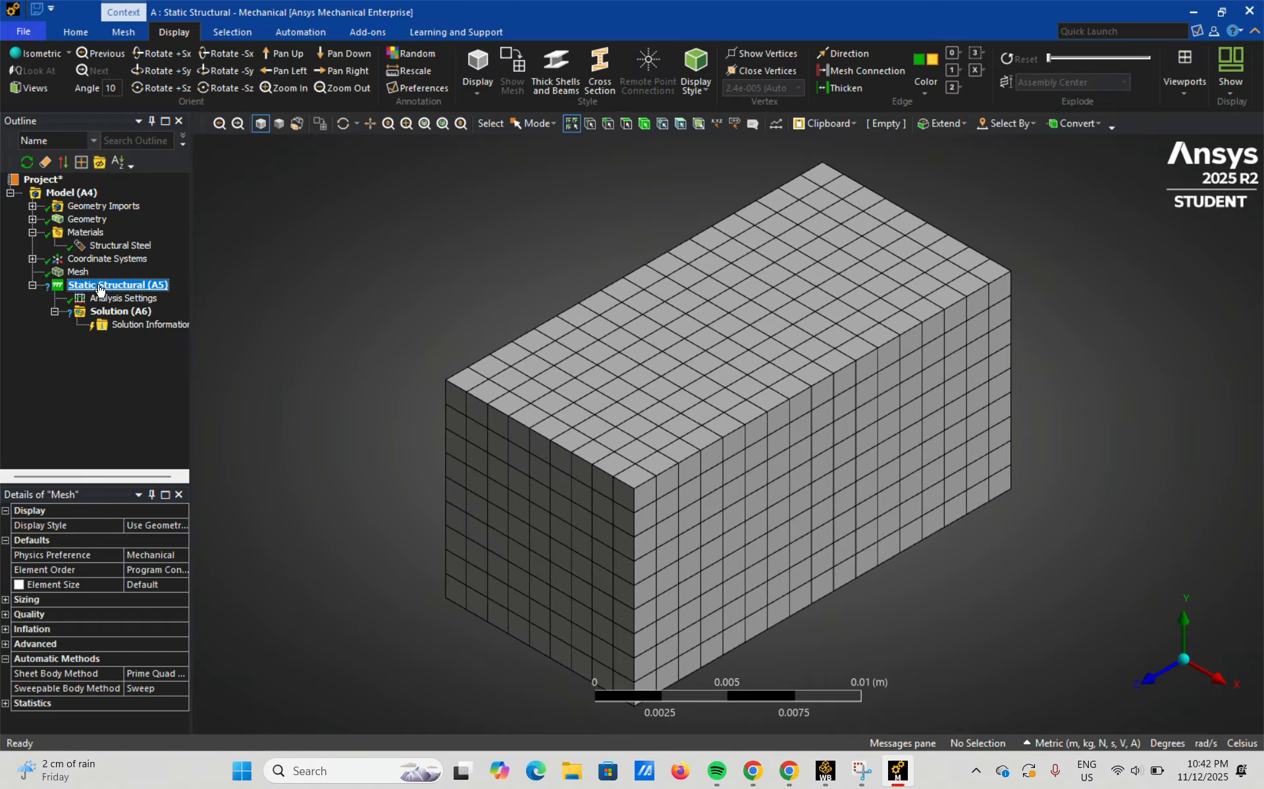
right_click(100, 288)
mouse_move(149, 294)
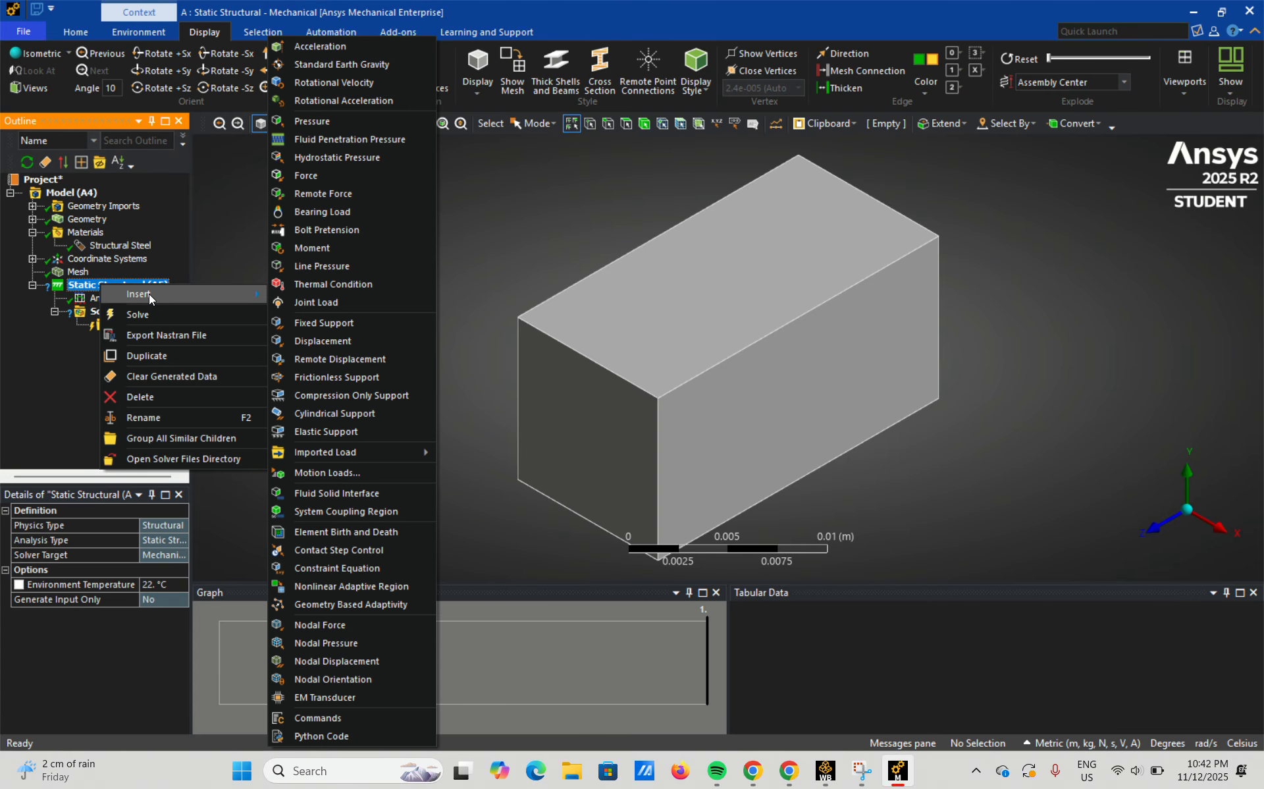
click(329, 322)
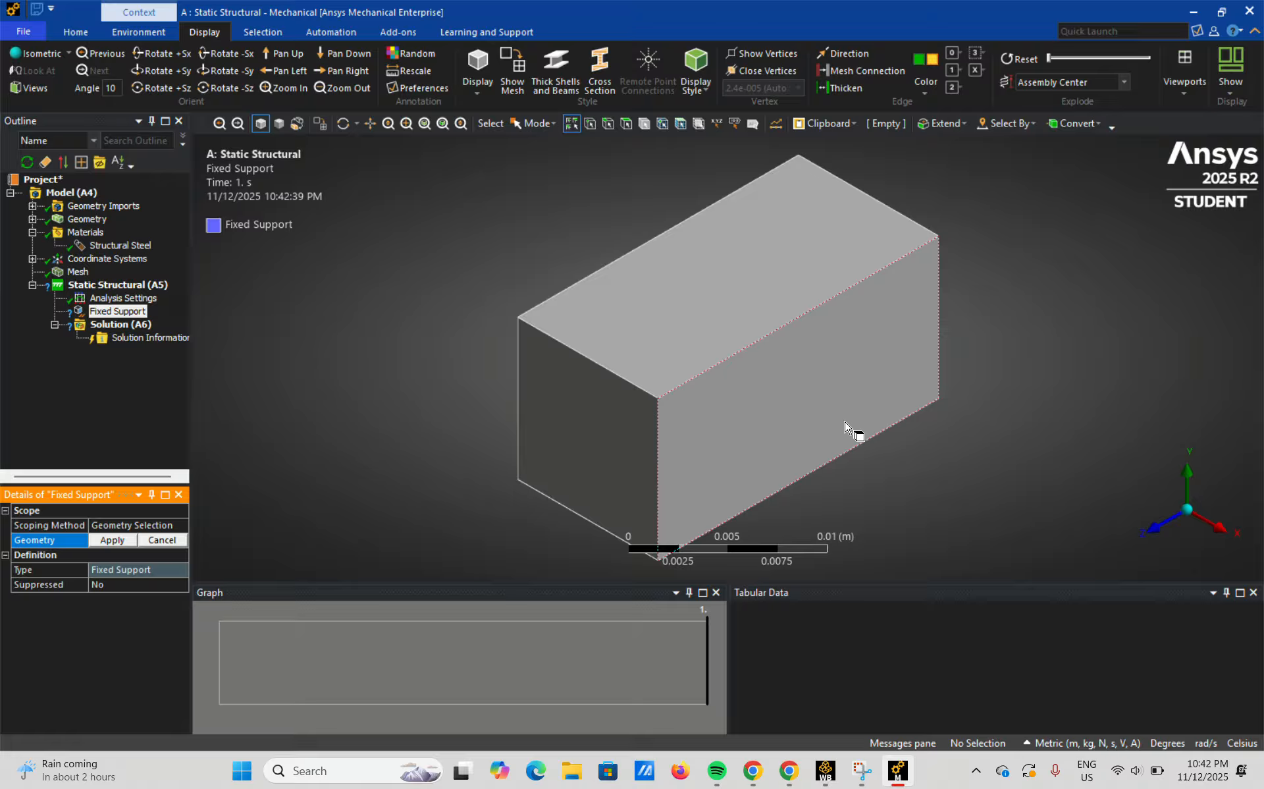
middle_drag(1110, 325, 757, 434)
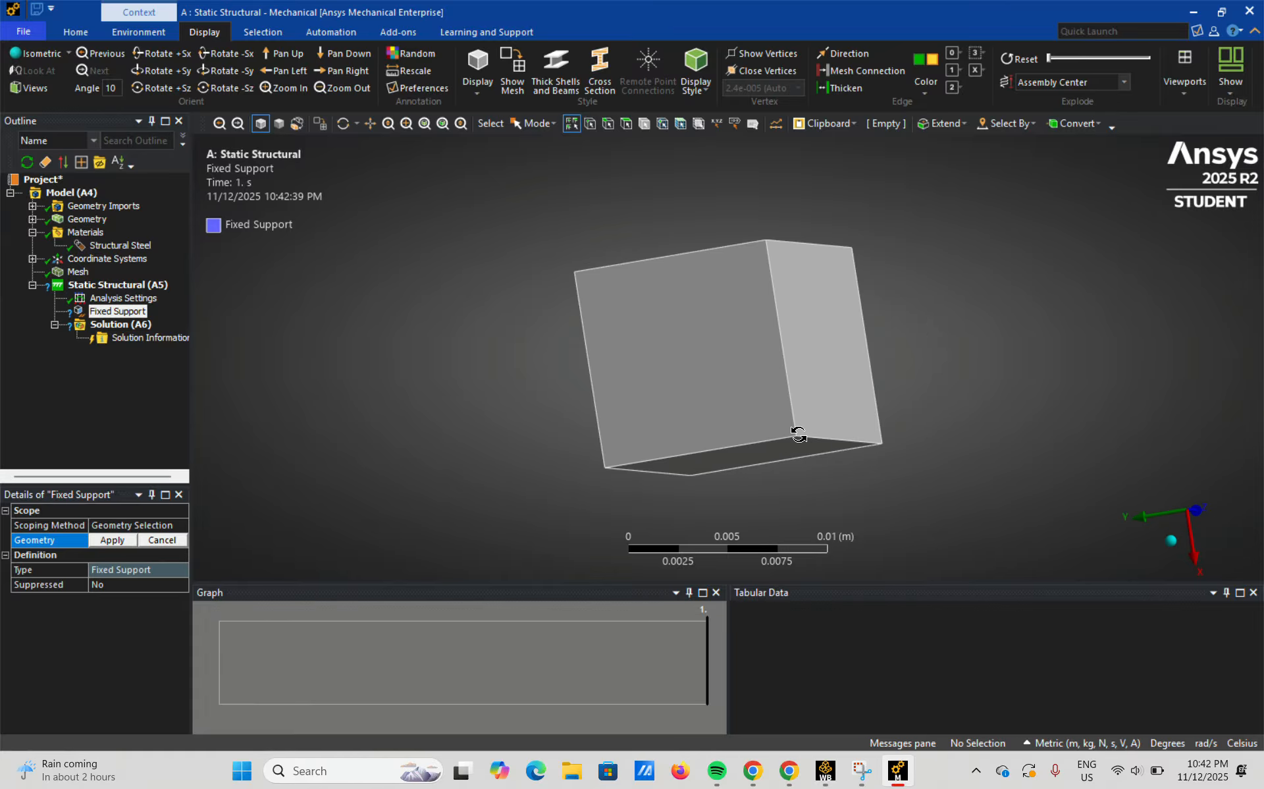
click(688, 339)
click(688, 339)
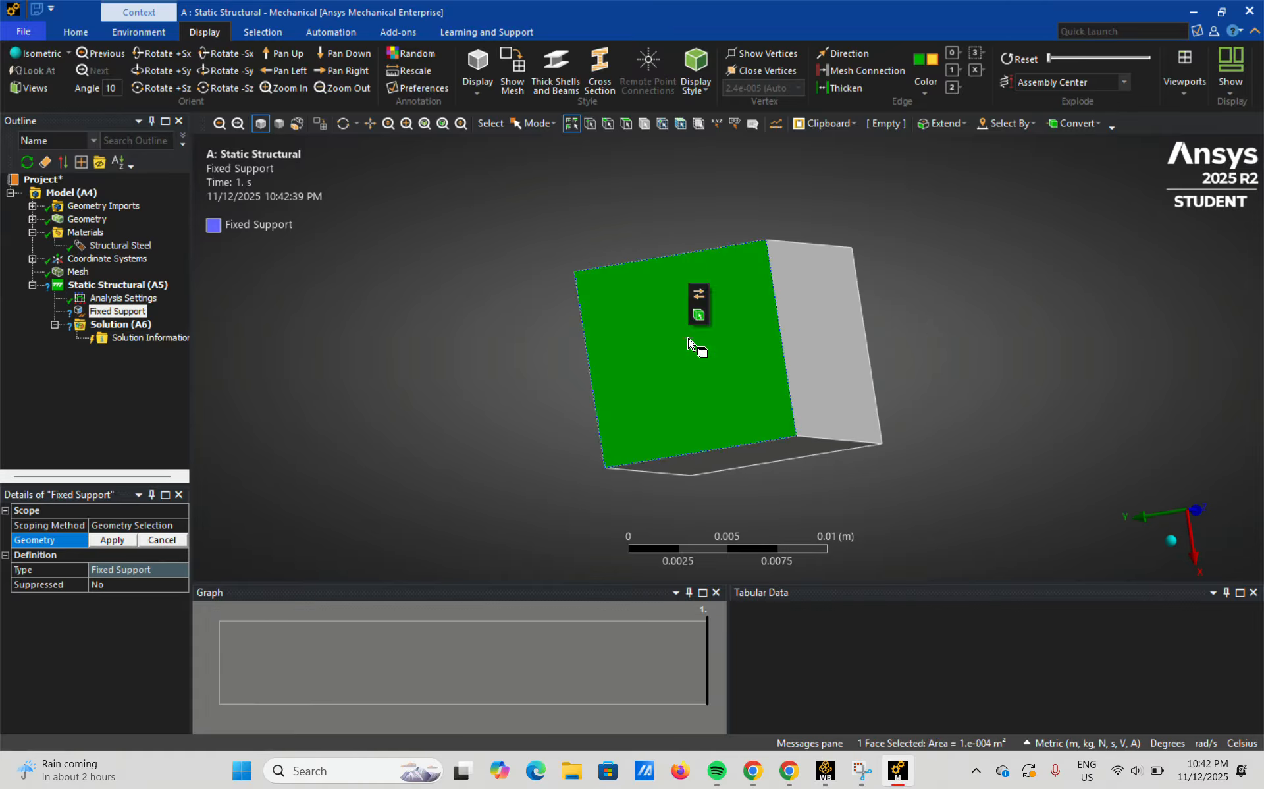
click(117, 540)
click(129, 569)
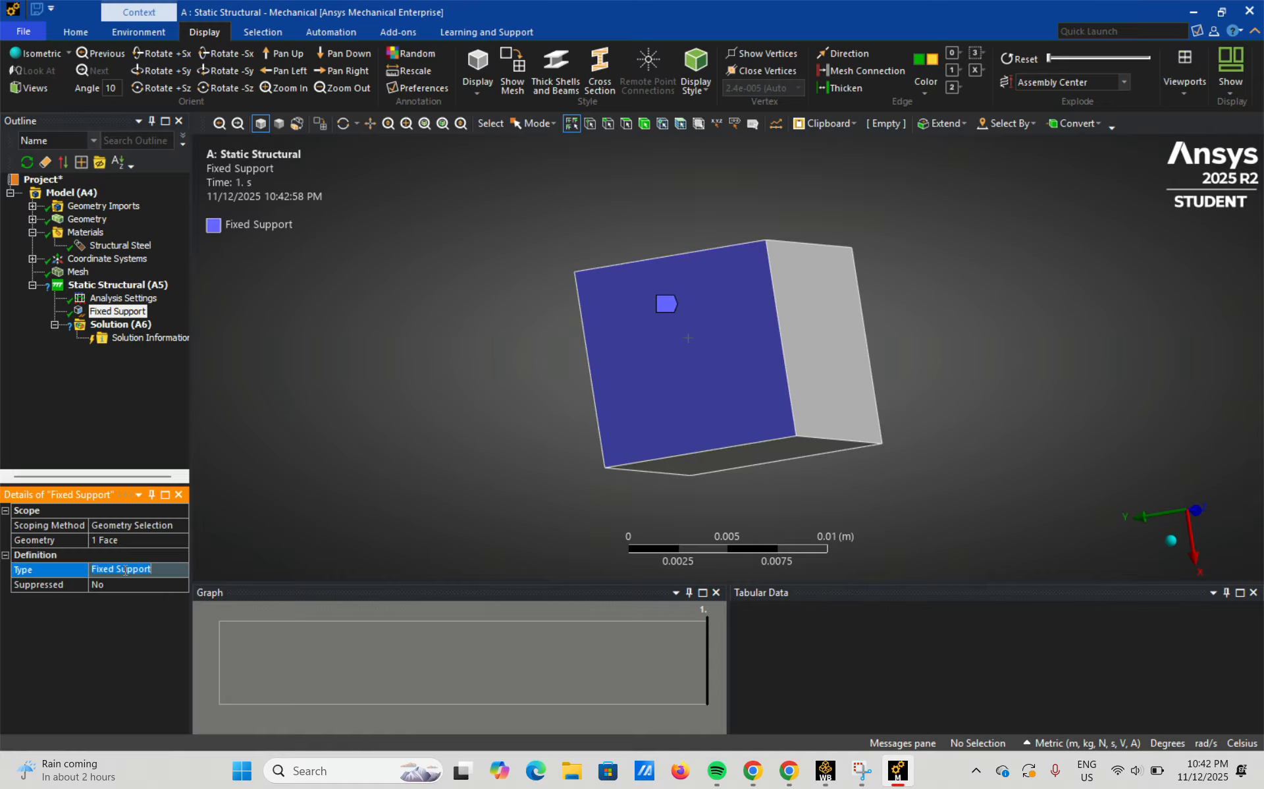
click(141, 583)
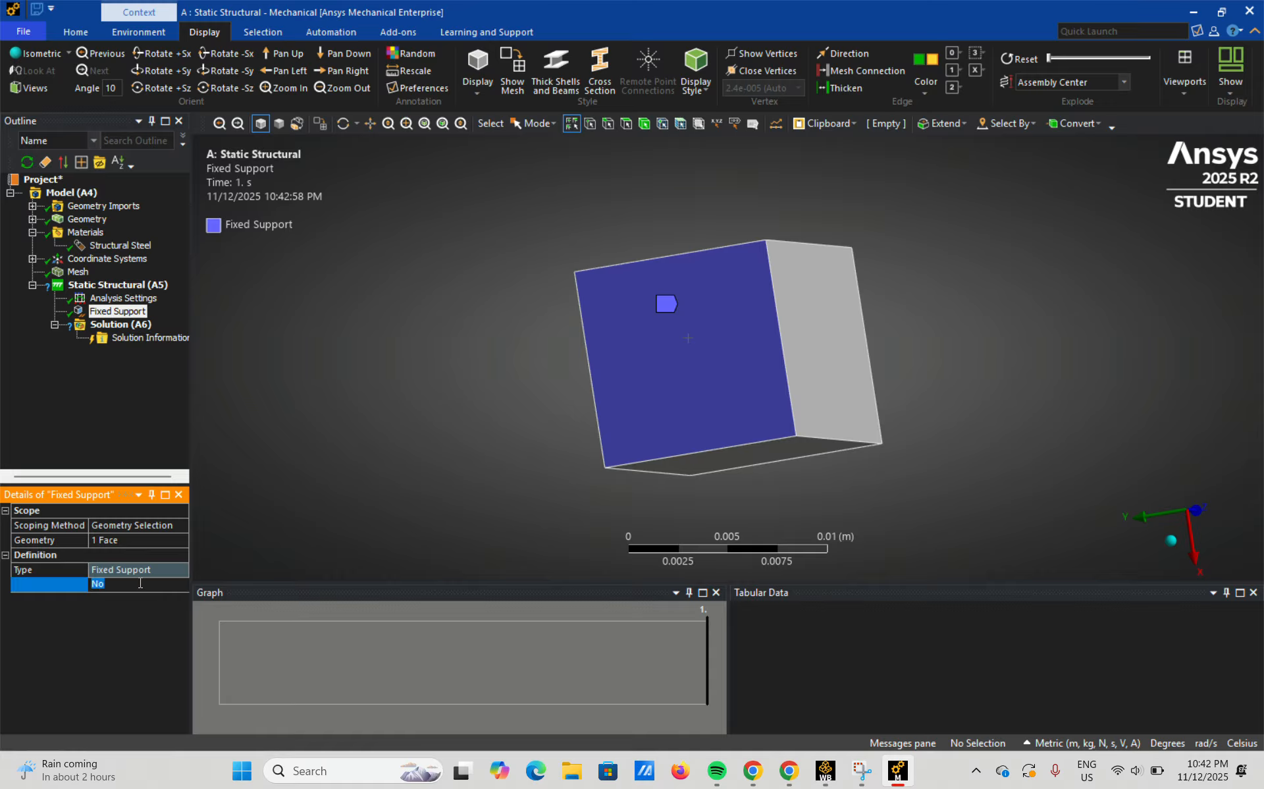
click(181, 584)
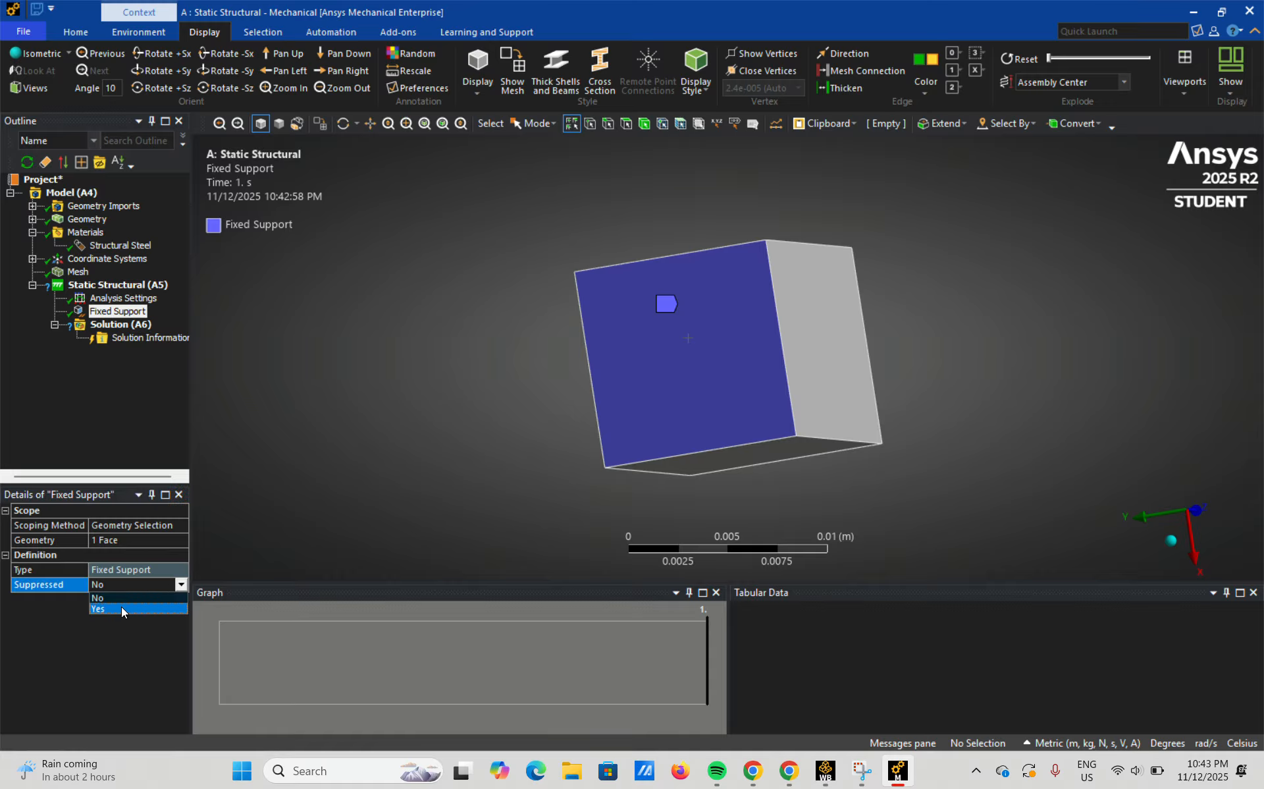
click(181, 584)
click(181, 584)
click(239, 574)
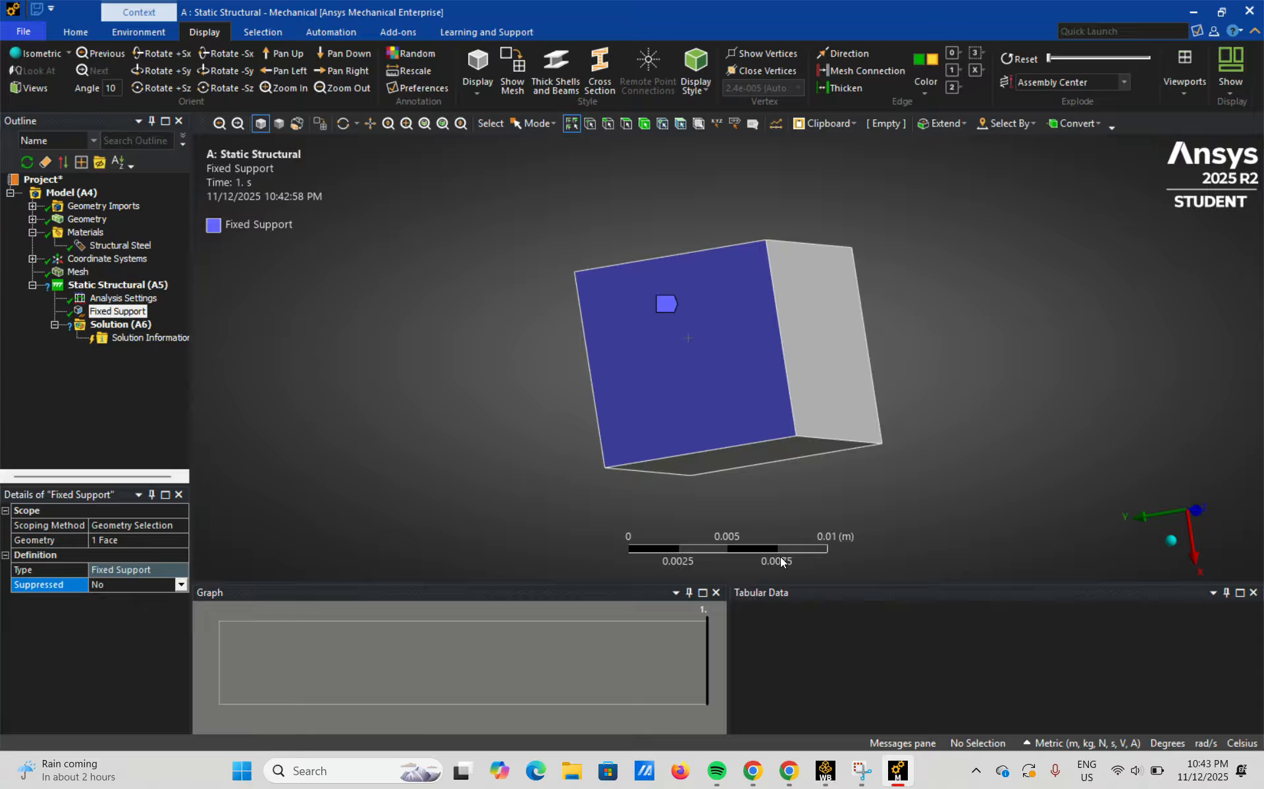
Add a Force load scoped to the square end face on the positive Z side, opposite the fixed support.
click(1175, 545)
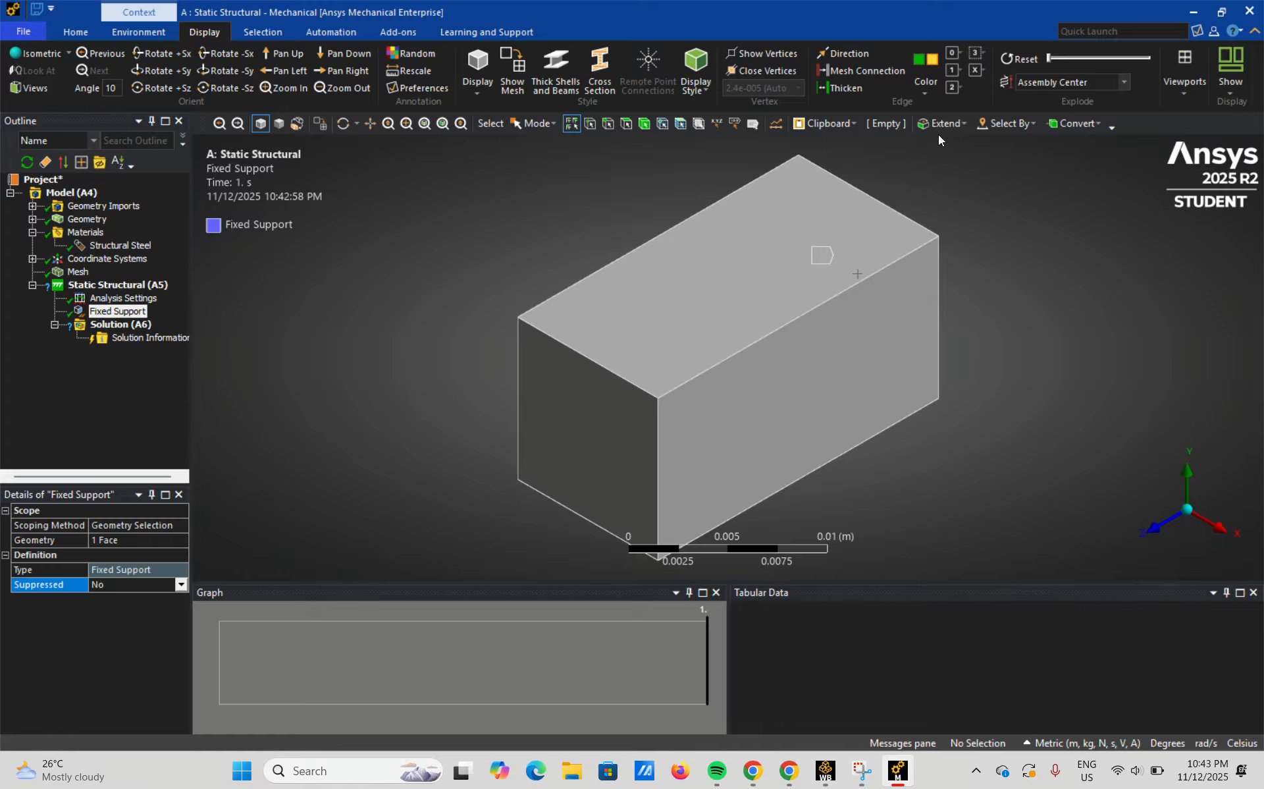
right_click(100, 292)
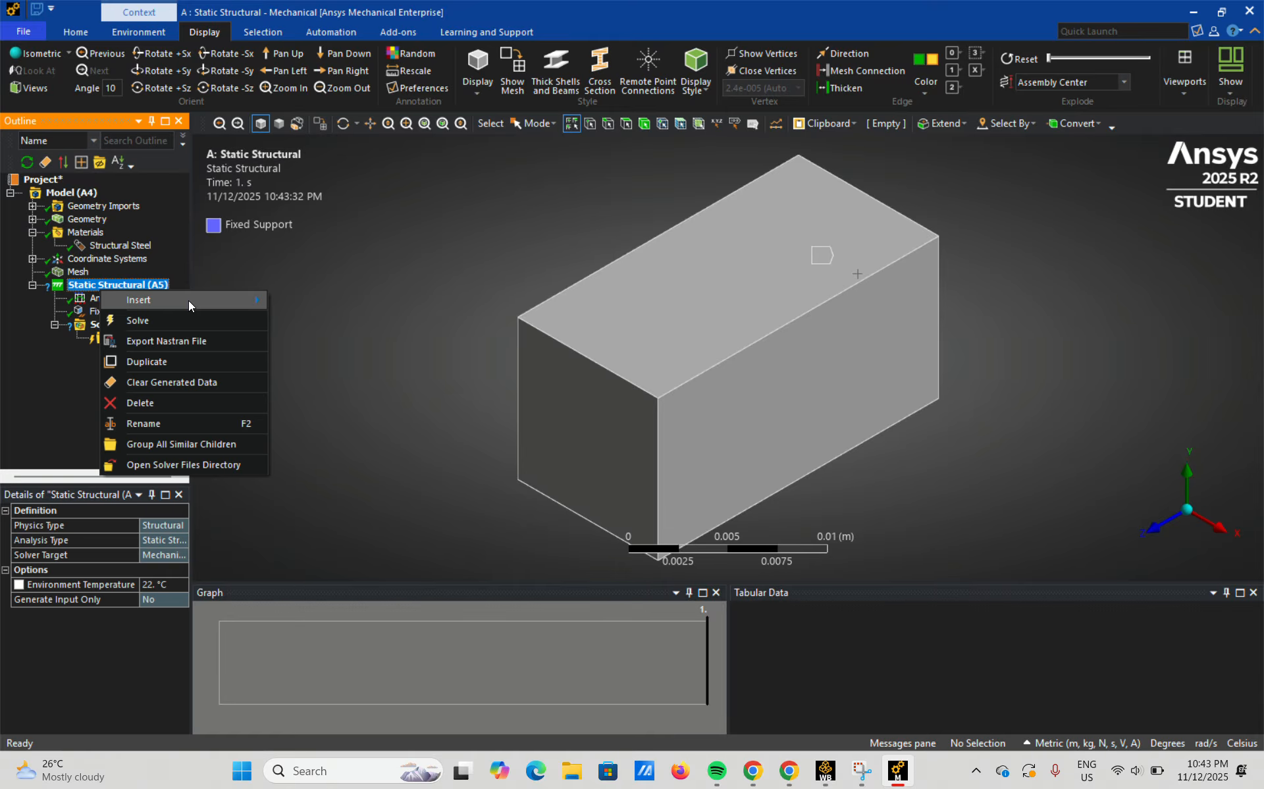
mouse_move(135, 300)
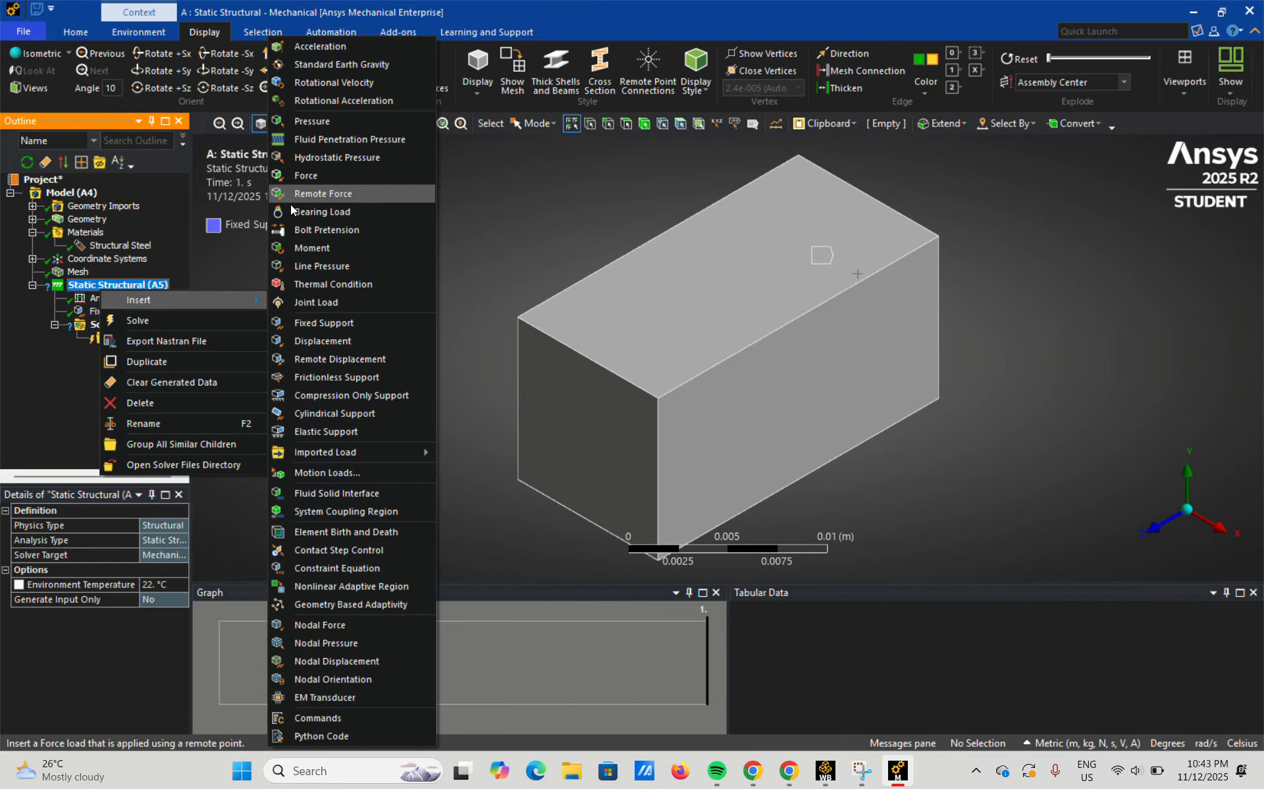
mouse_move(205, 304)
click(327, 182)
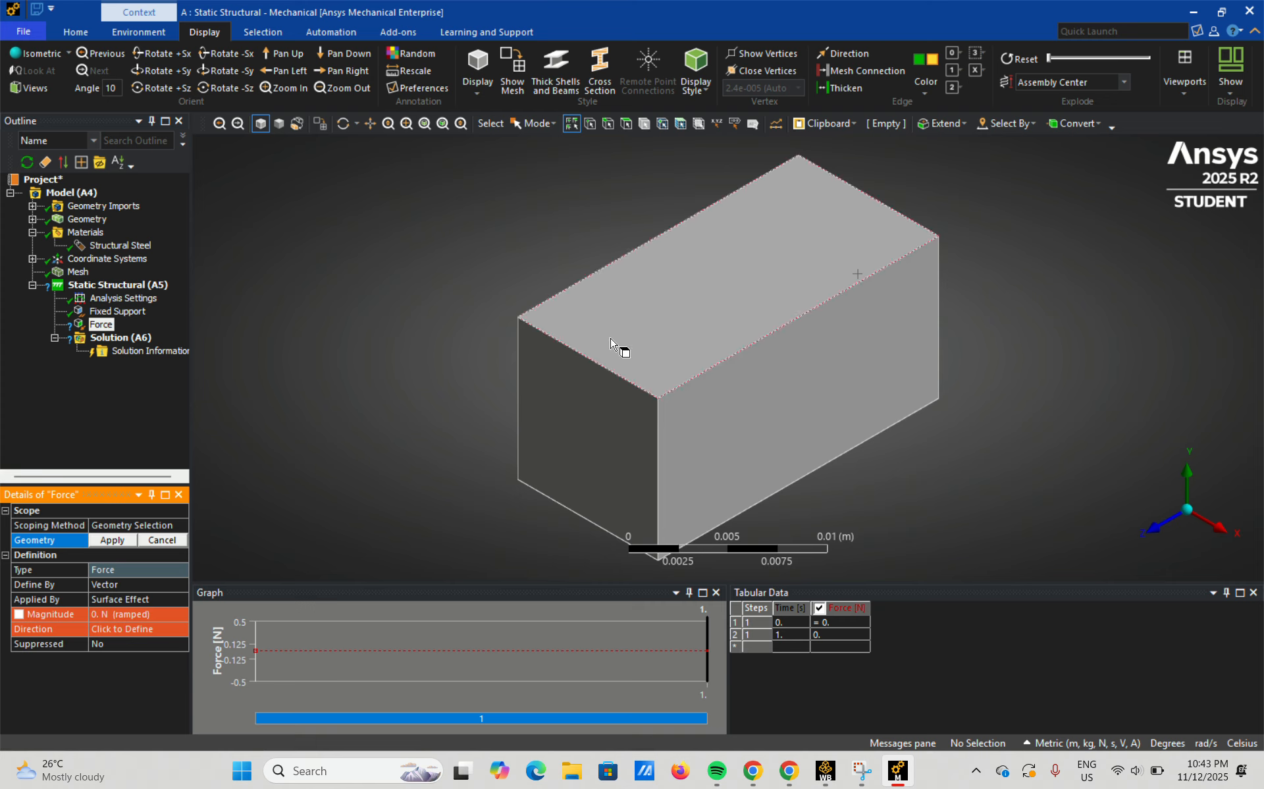
click(590, 450)
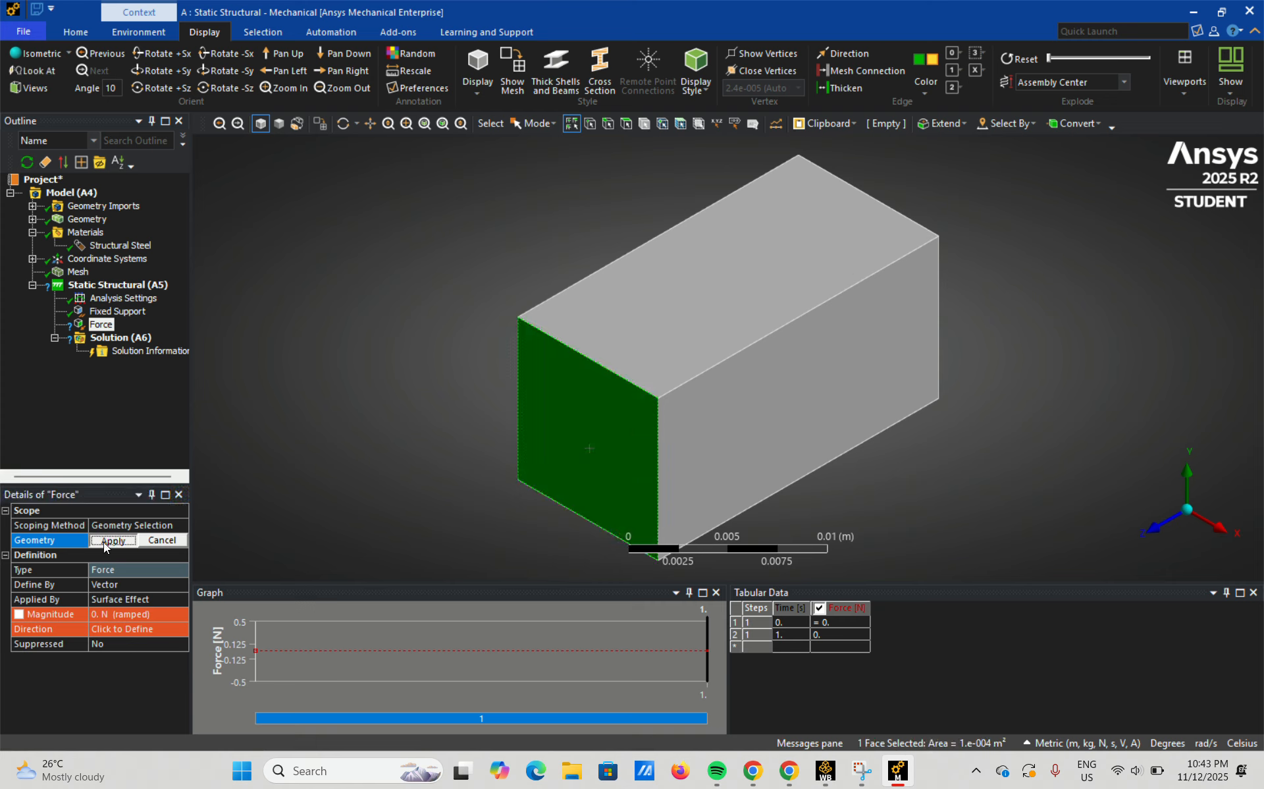
click(112, 540)
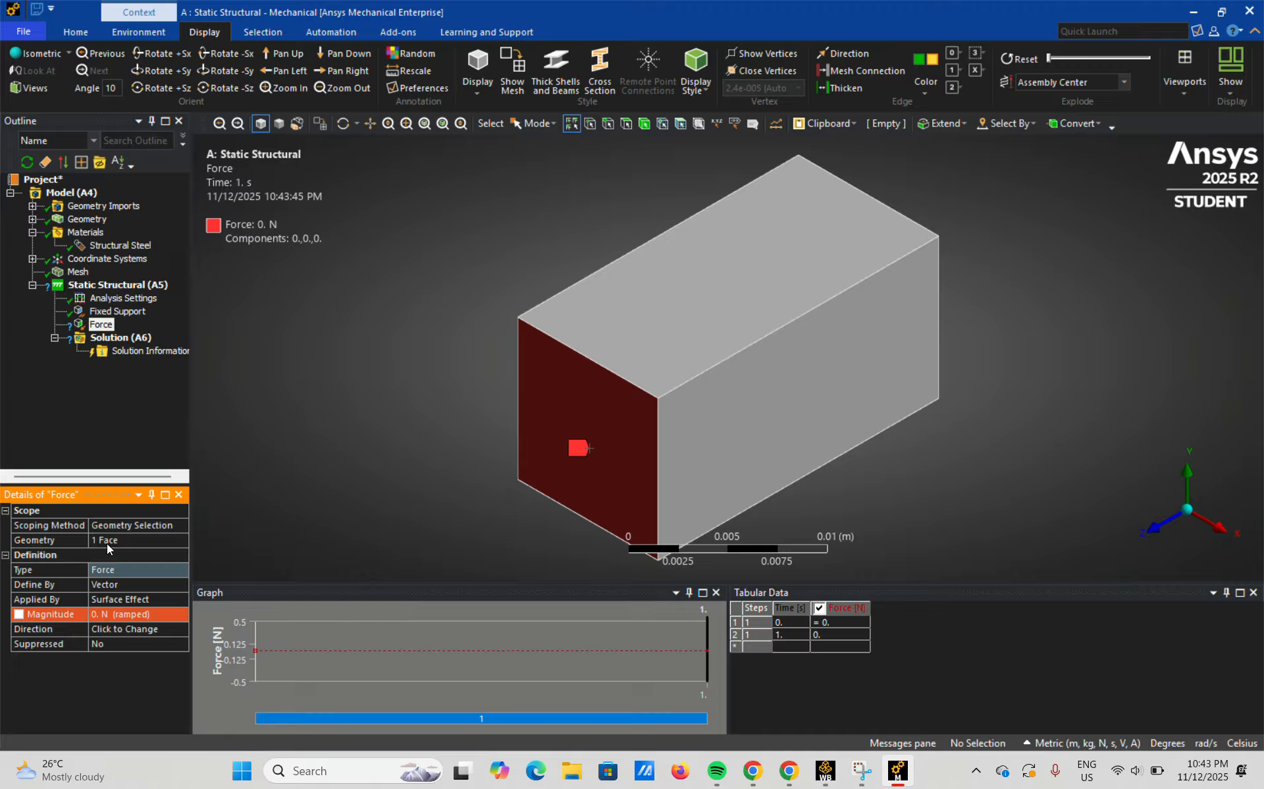
Define the force by Components and set its Y component to -500 N.
click(142, 585)
click(181, 583)
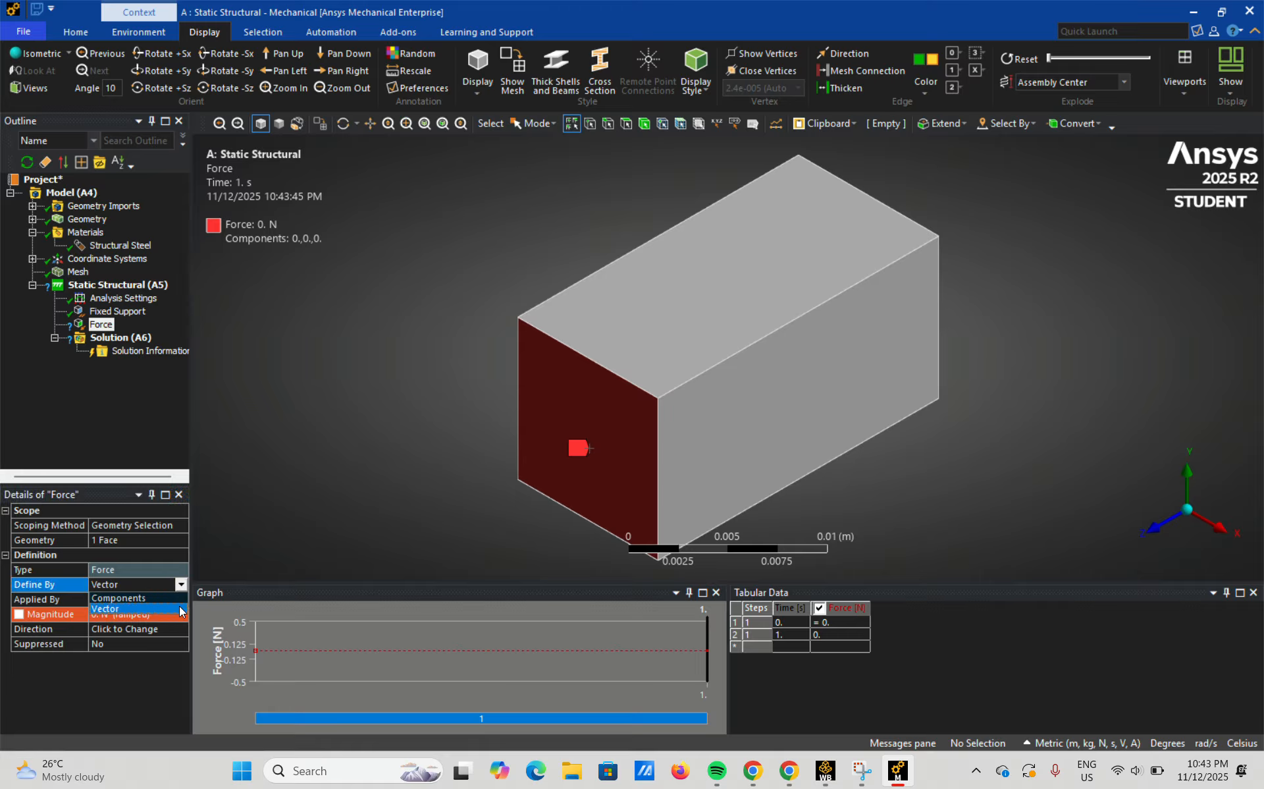
click(179, 597)
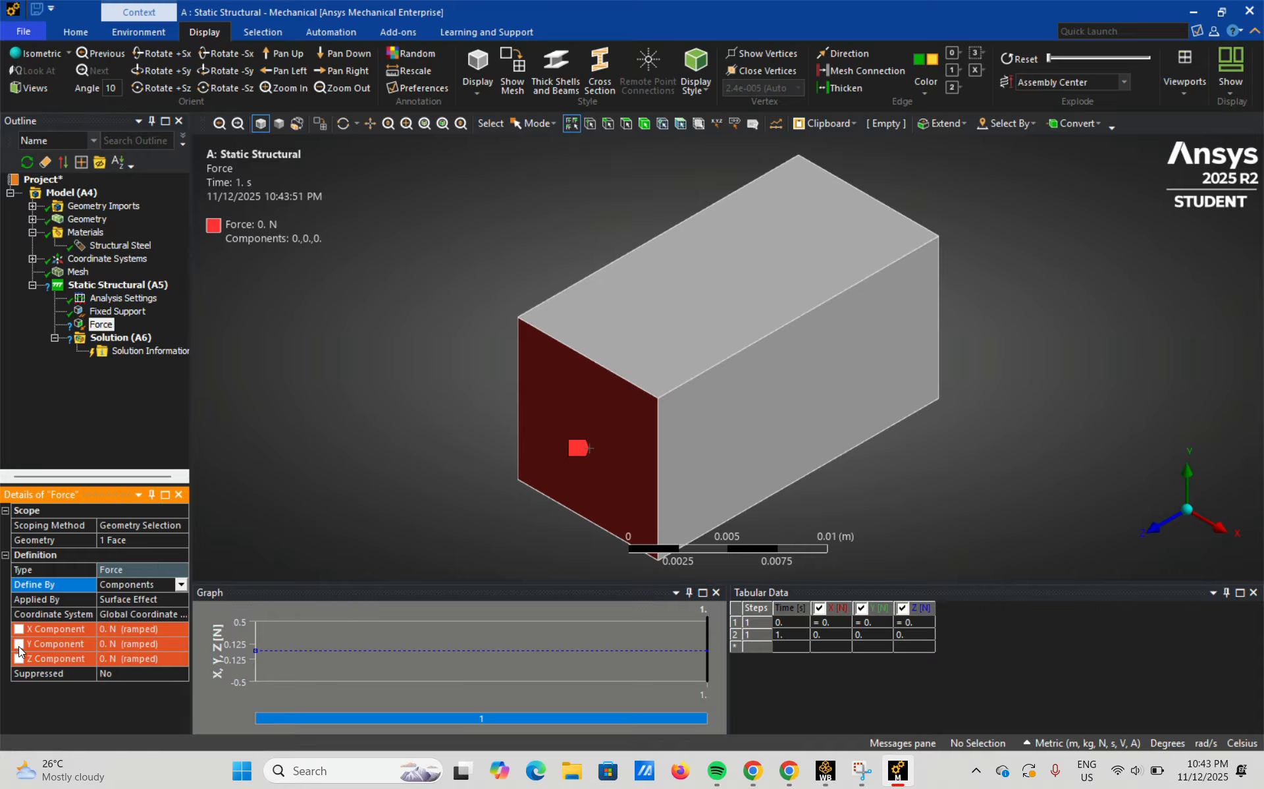
click(160, 646)
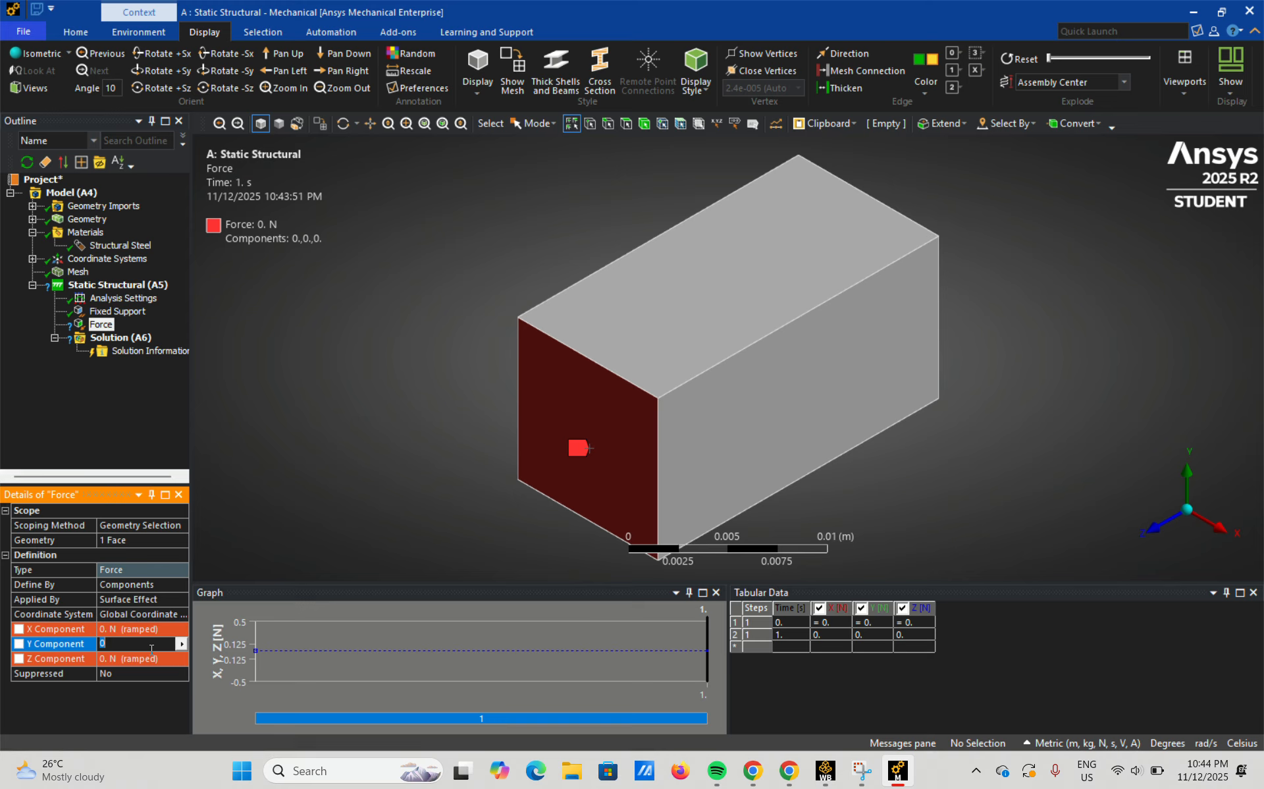
text(-500)
key(Return)
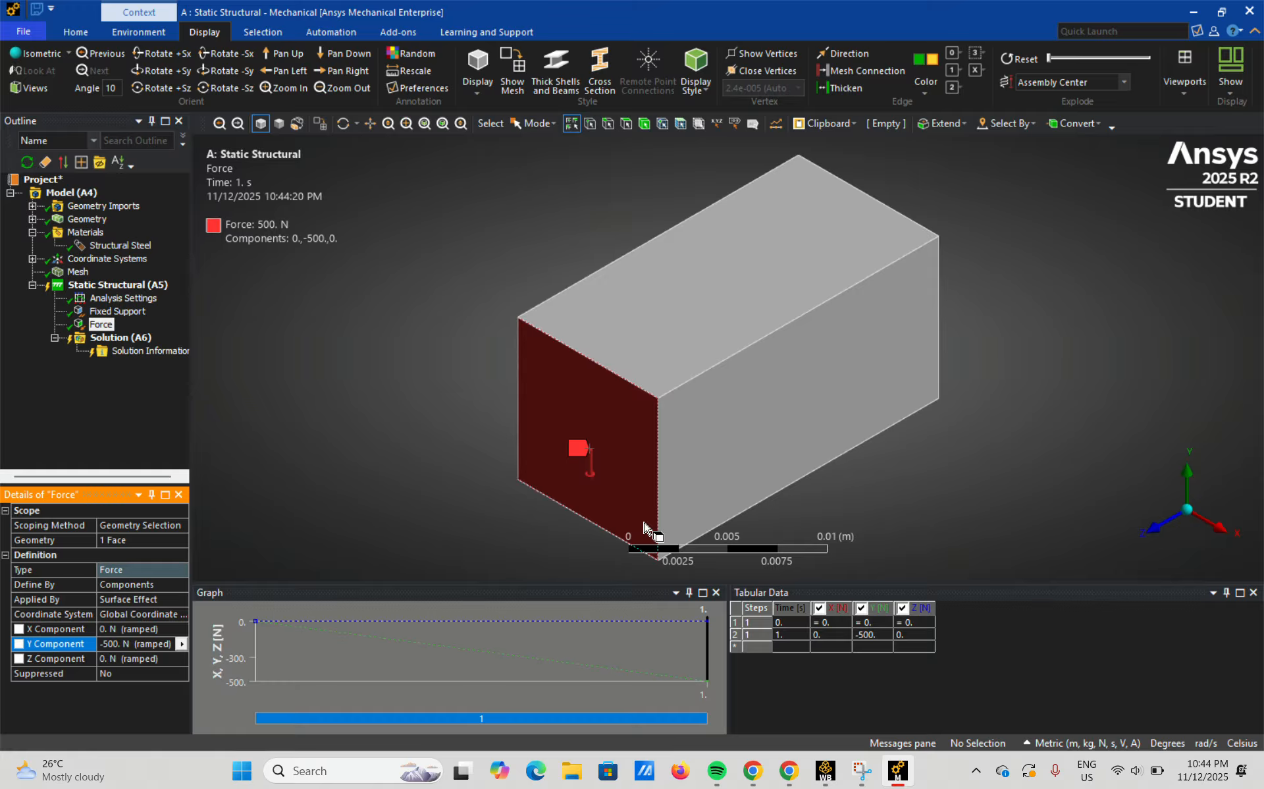
click(1192, 513)
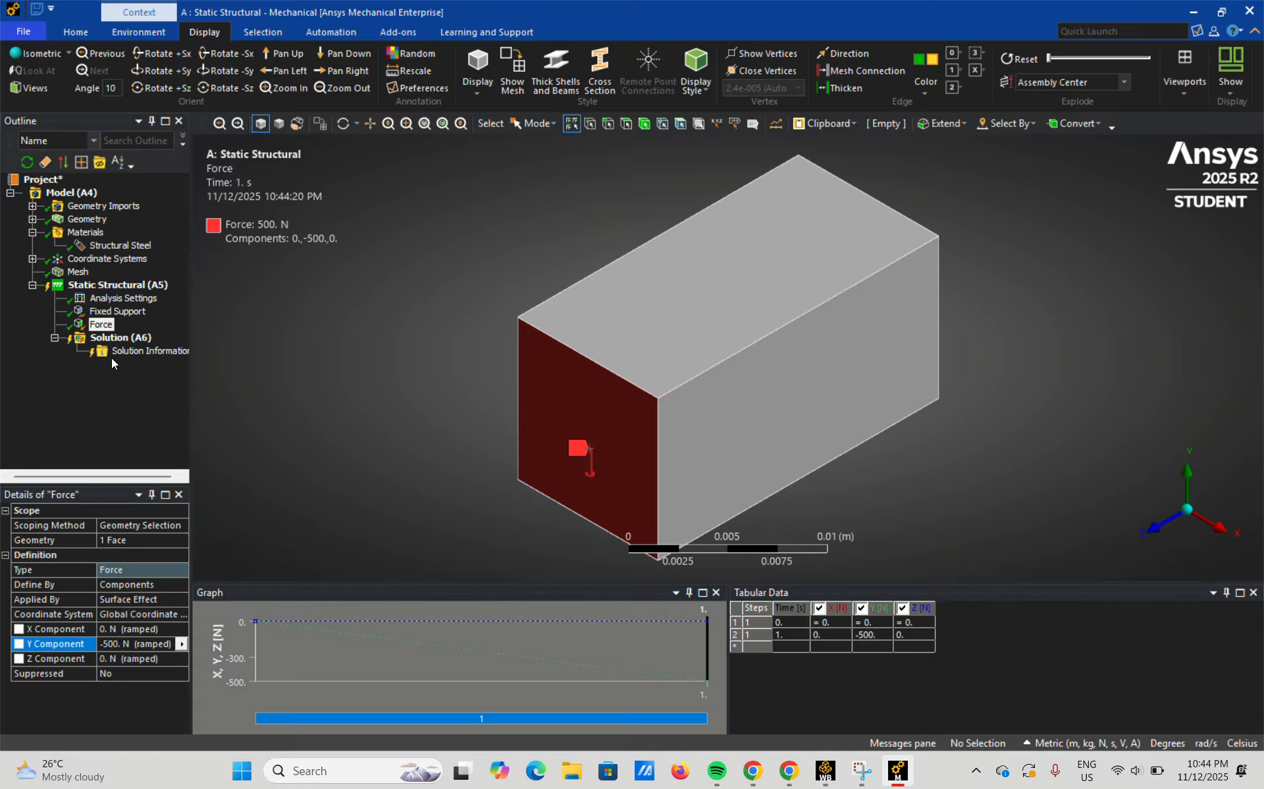
Add a Total Deformation result to the Solution.
click(110, 338)
right_click(111, 337)
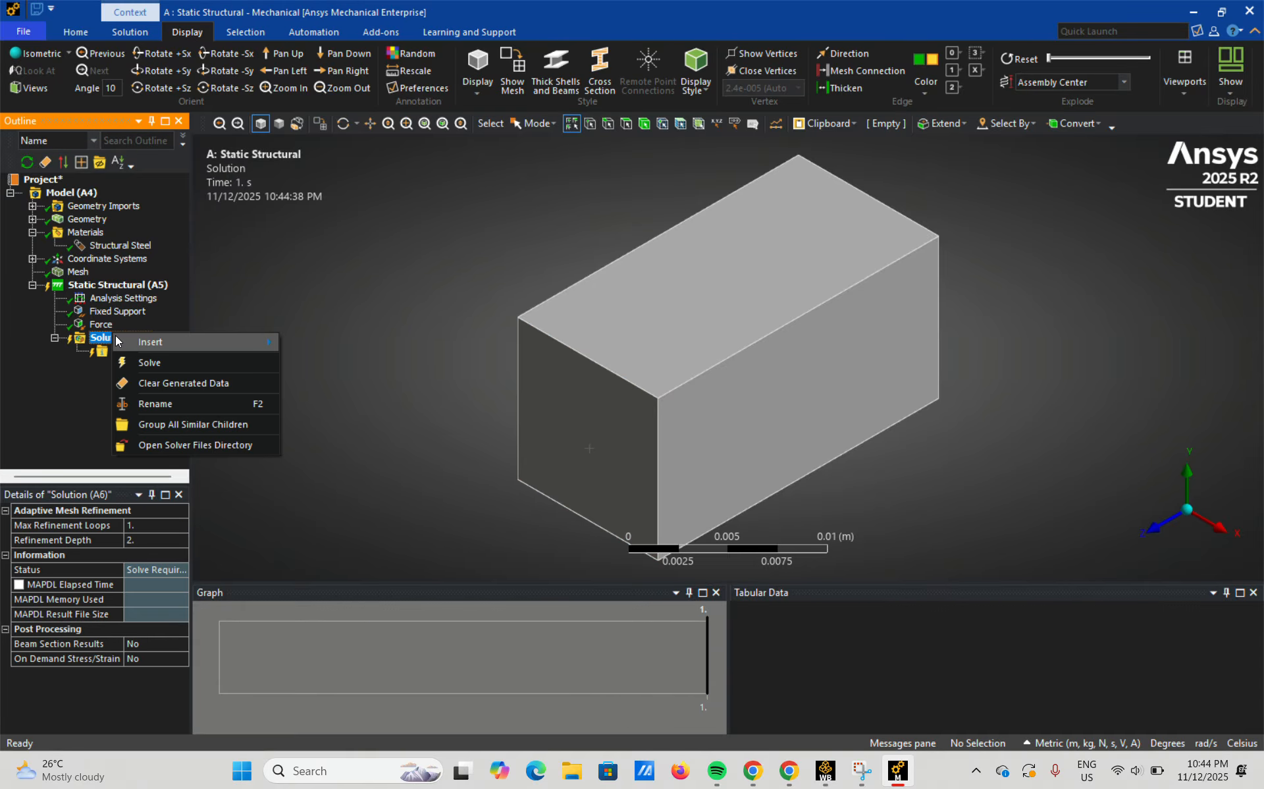
mouse_move(159, 344)
mouse_move(362, 338)
click(447, 343)
Add Equivalent (von-Mises) strain and Equivalent (von-Mises) stress results to the Solution.
right_click(121, 339)
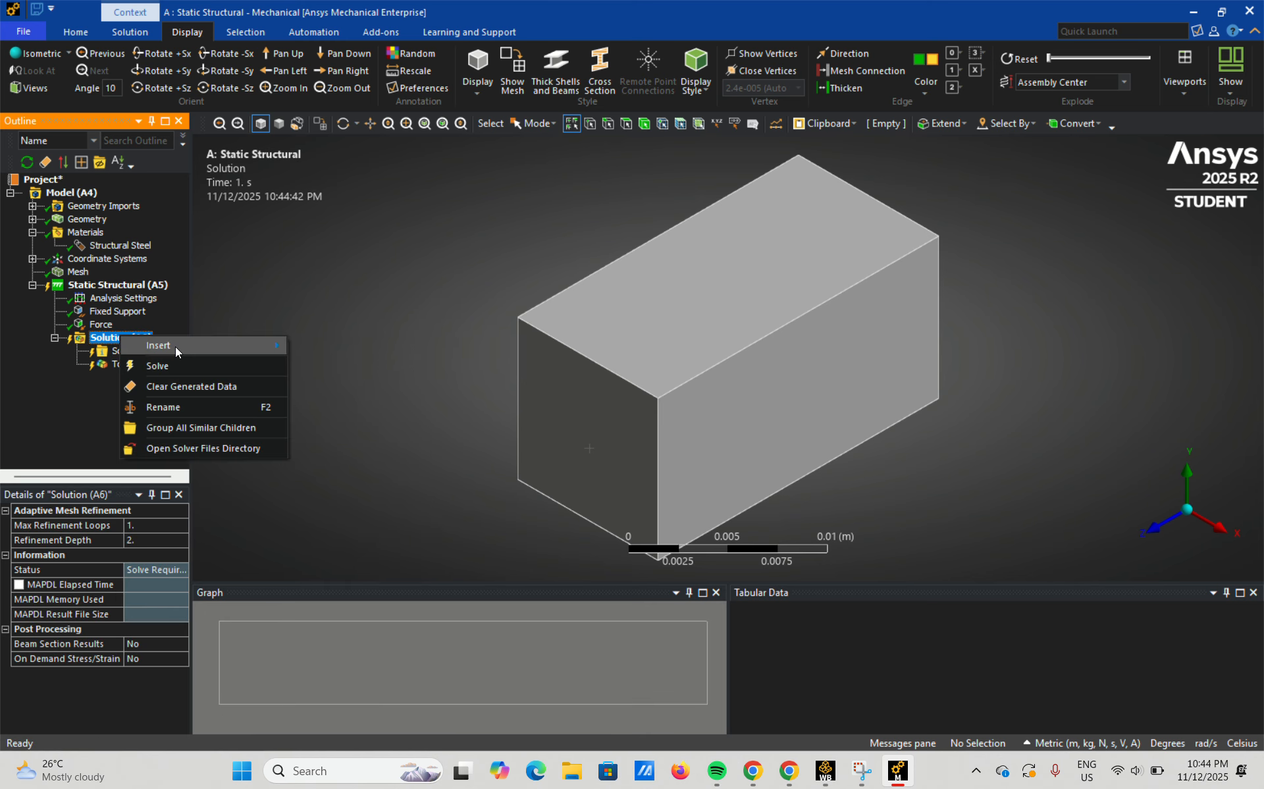
mouse_move(175, 346)
mouse_move(334, 363)
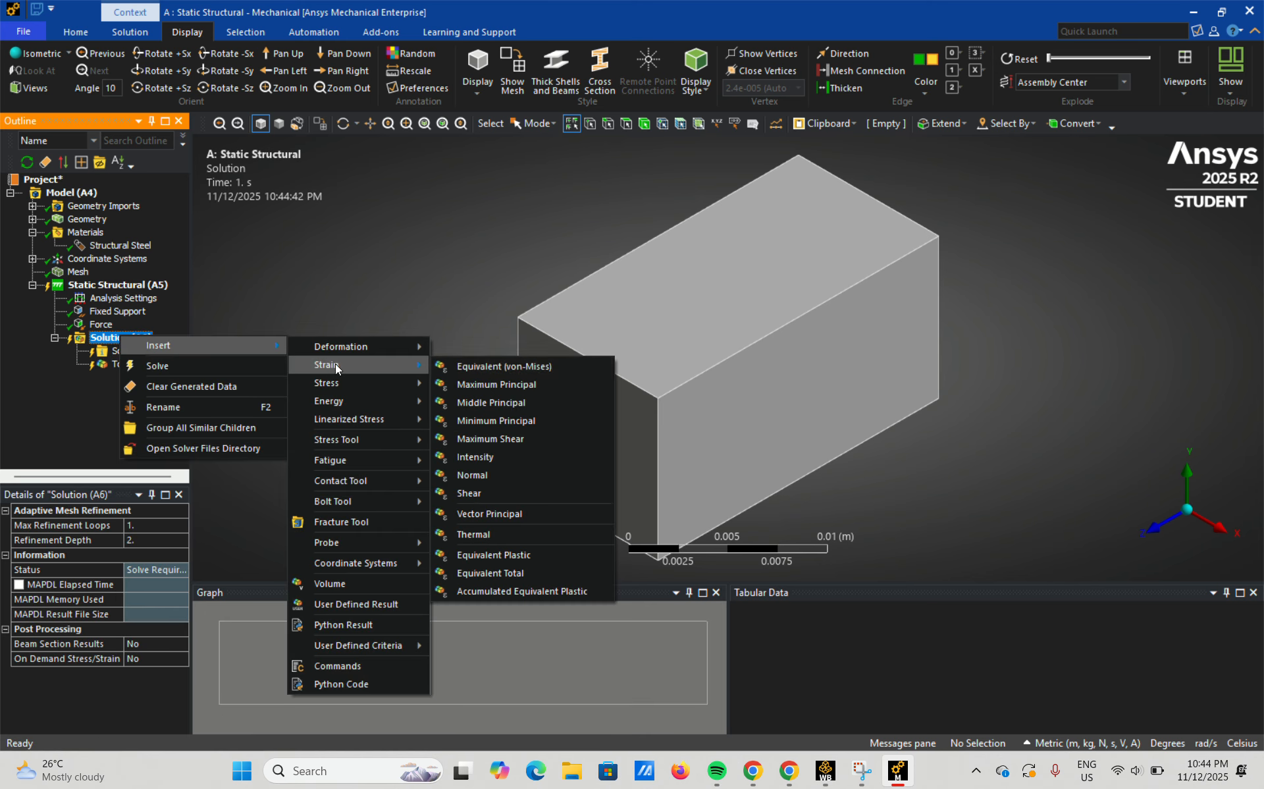
click(531, 364)
right_click(111, 338)
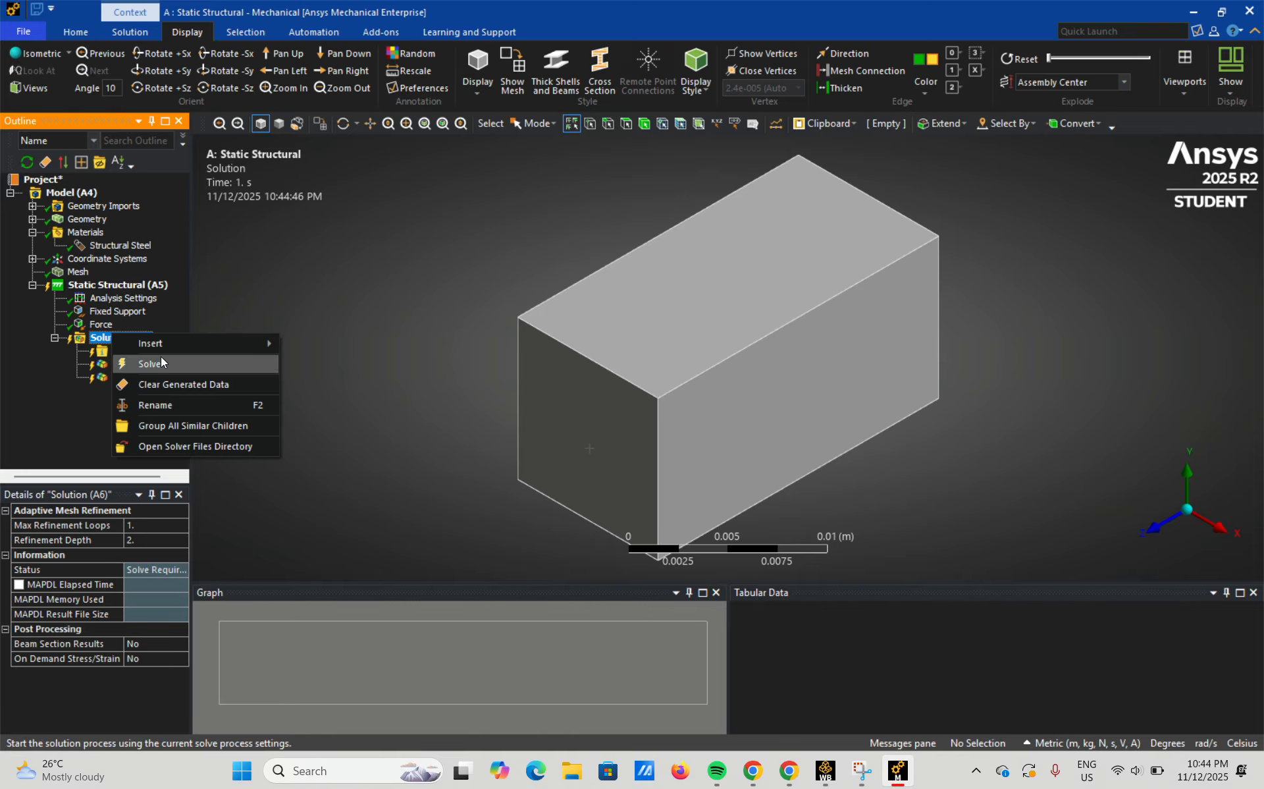
mouse_move(167, 345)
mouse_move(337, 375)
click(461, 381)
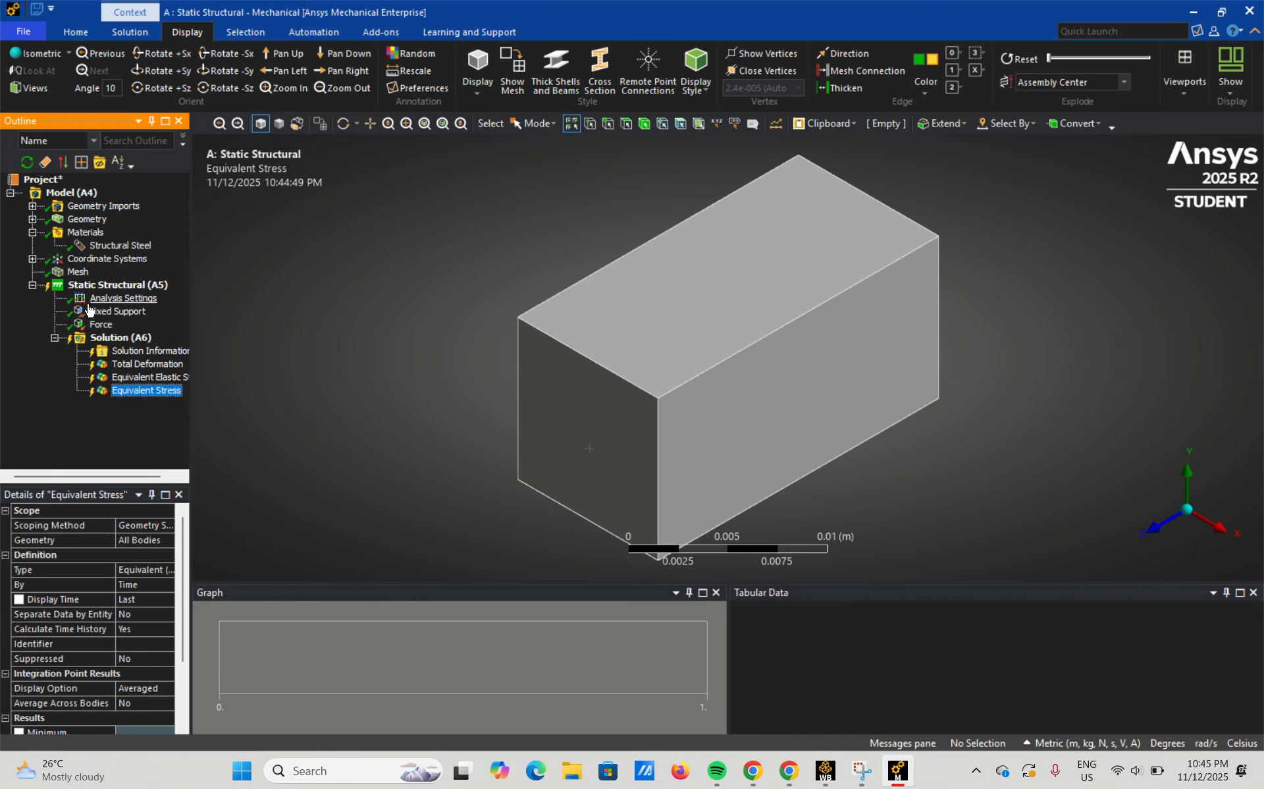
Solve the static structural analysis and check the solution status.
click(110, 344)
right_click(117, 340)
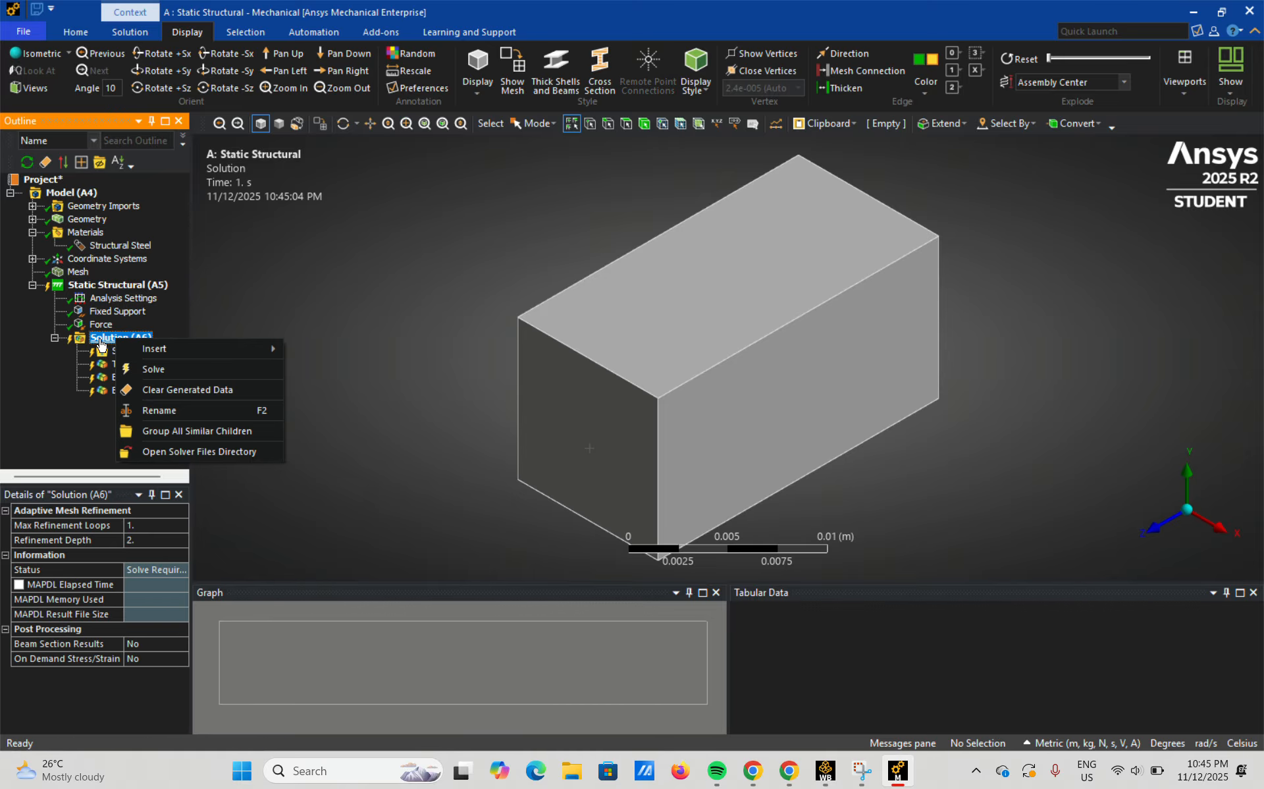
click(177, 371)
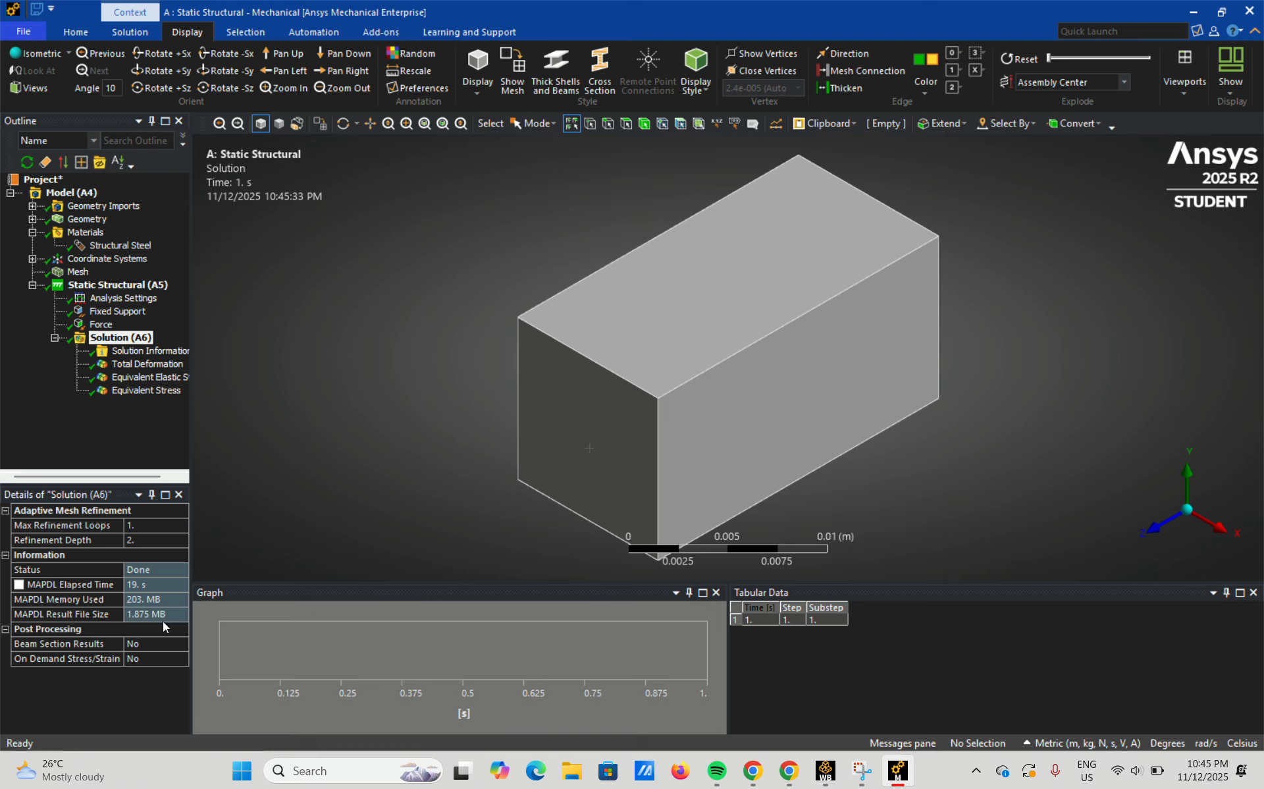
click(172, 569)
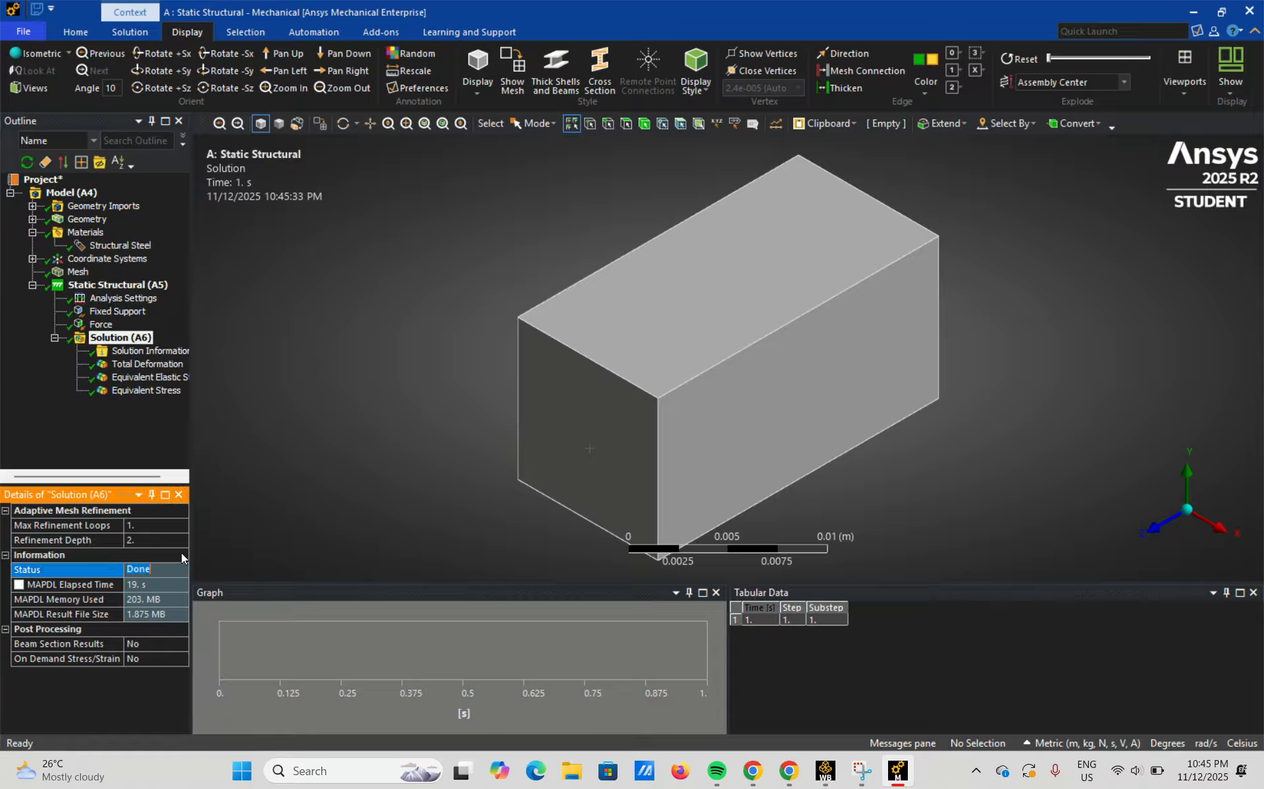
Examine the Total Deformation contours around the block and play the result animation.
click(152, 365)
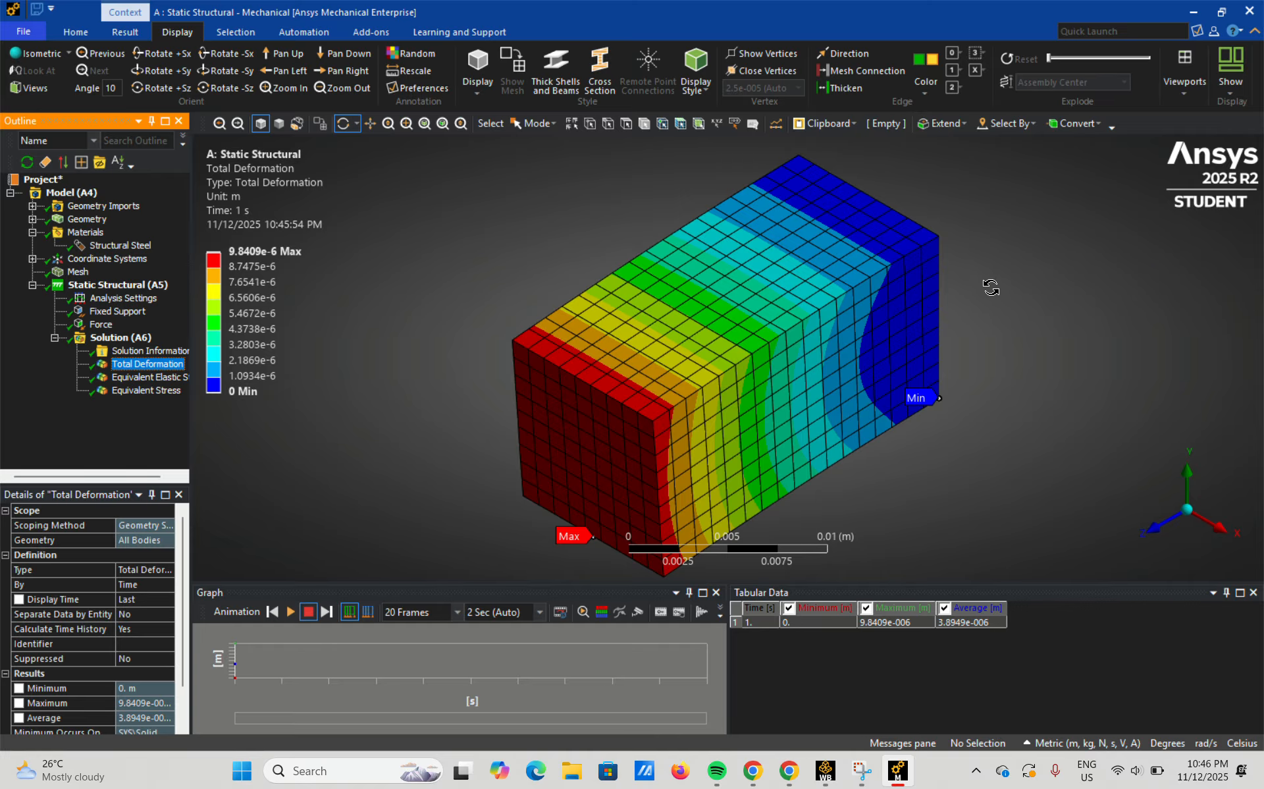
drag(991, 288, 1158, 437)
drag(403, 418, 964, 398)
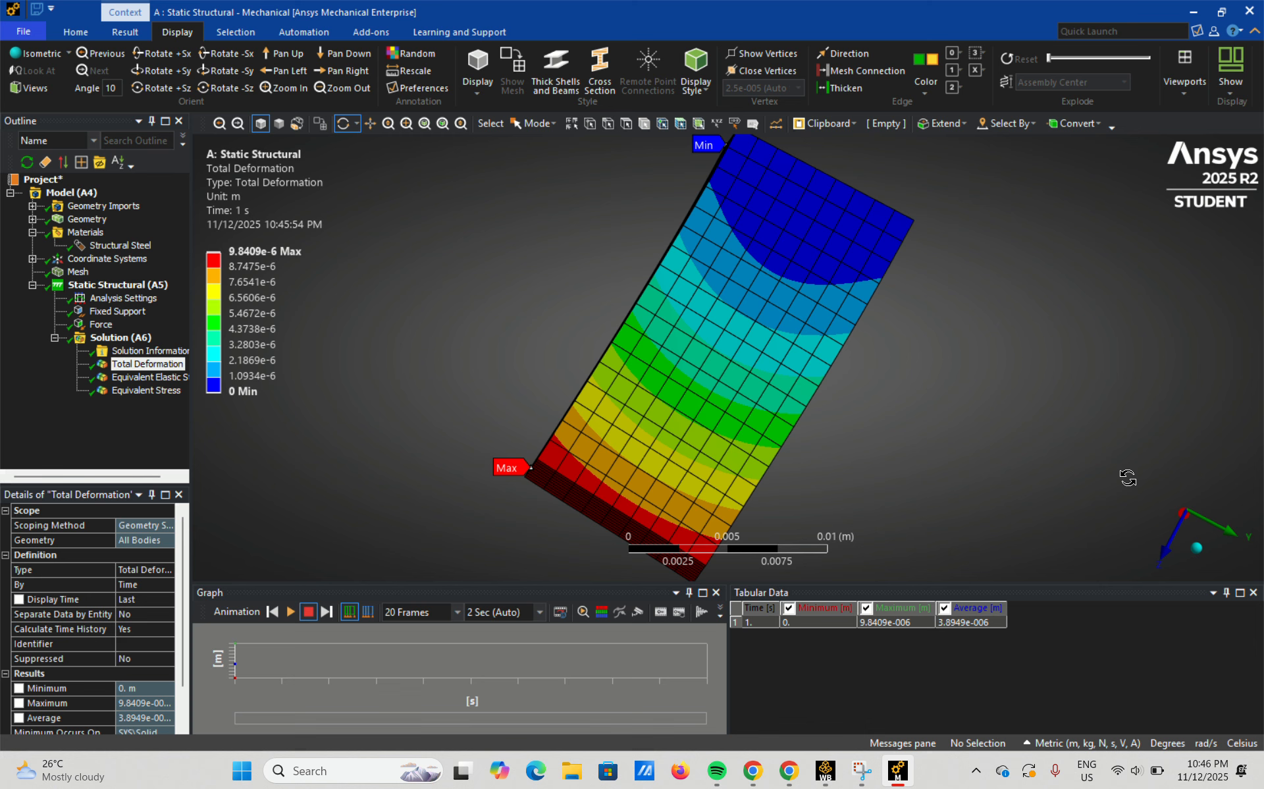
click(1200, 547)
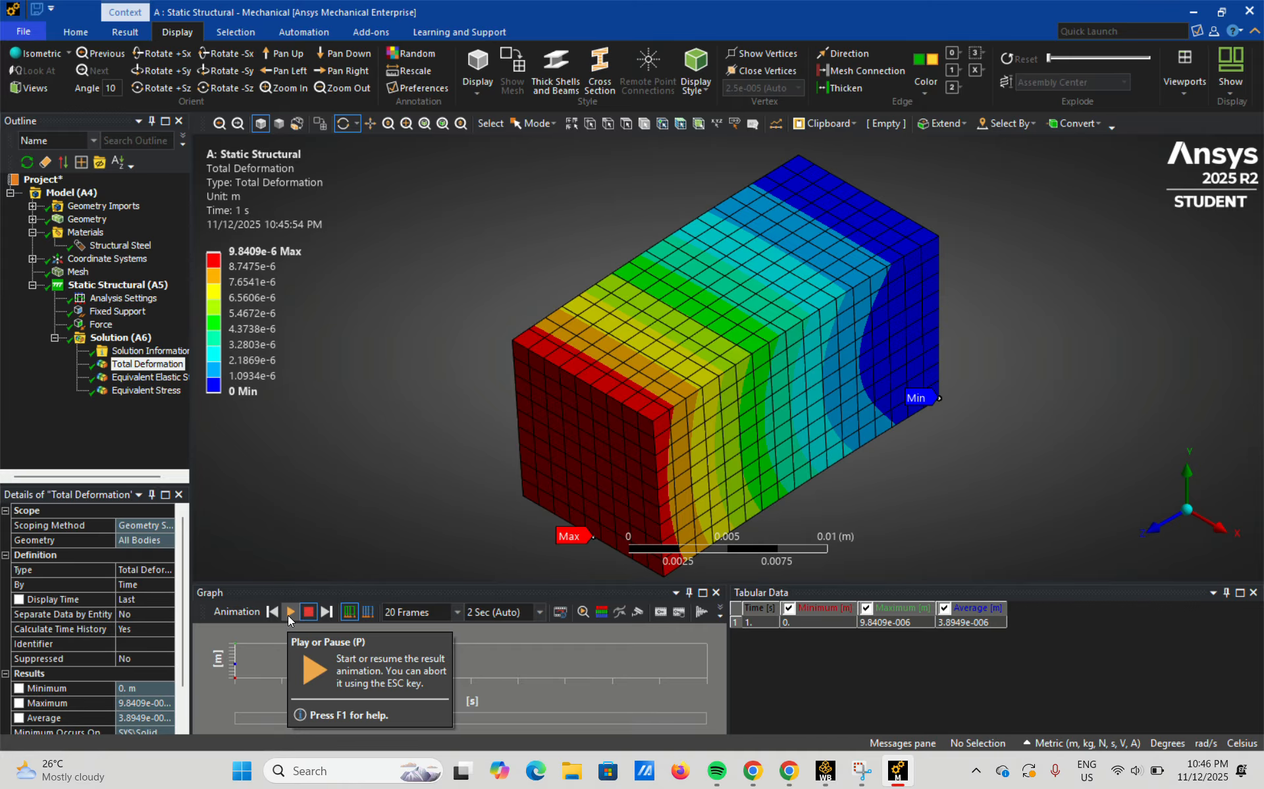
click(288, 613)
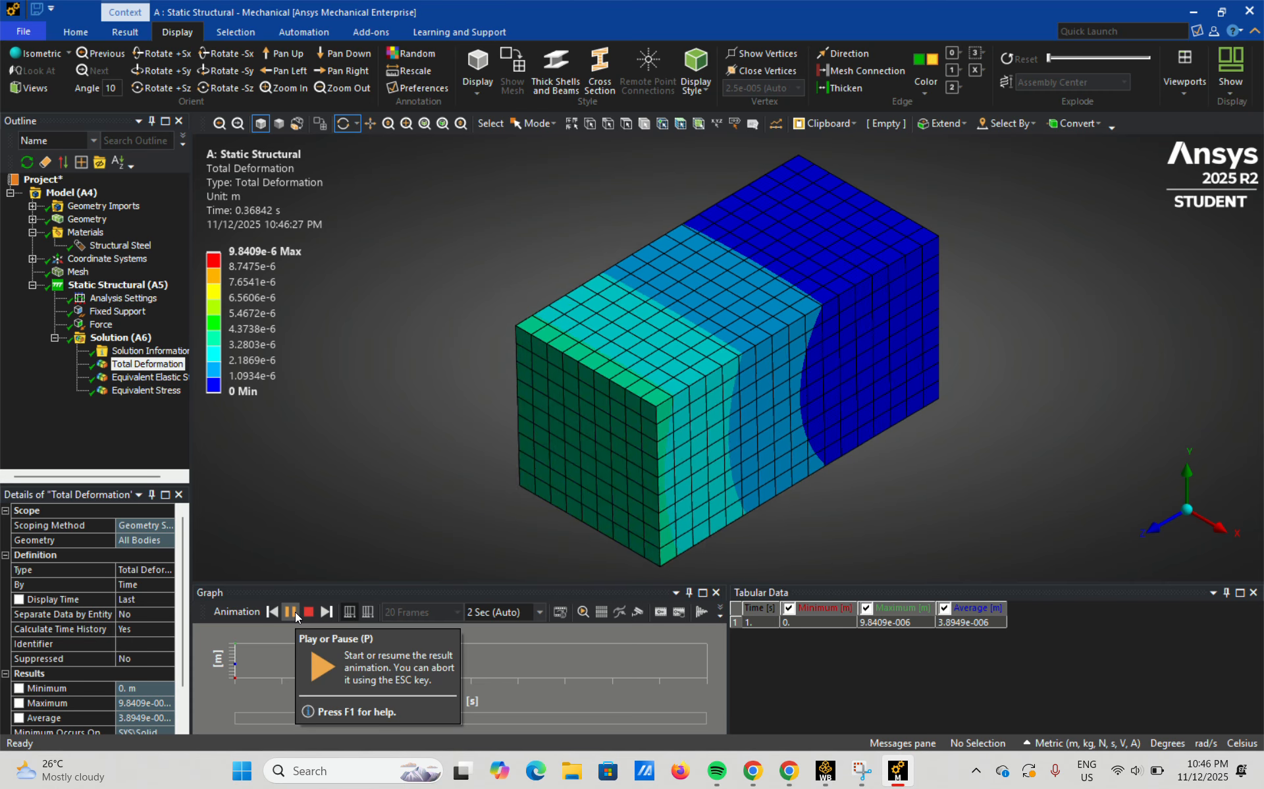
Stop the deformation animation and examine the Equivalent Elastic Strain contours around the block, including the fixed end face.
click(293, 610)
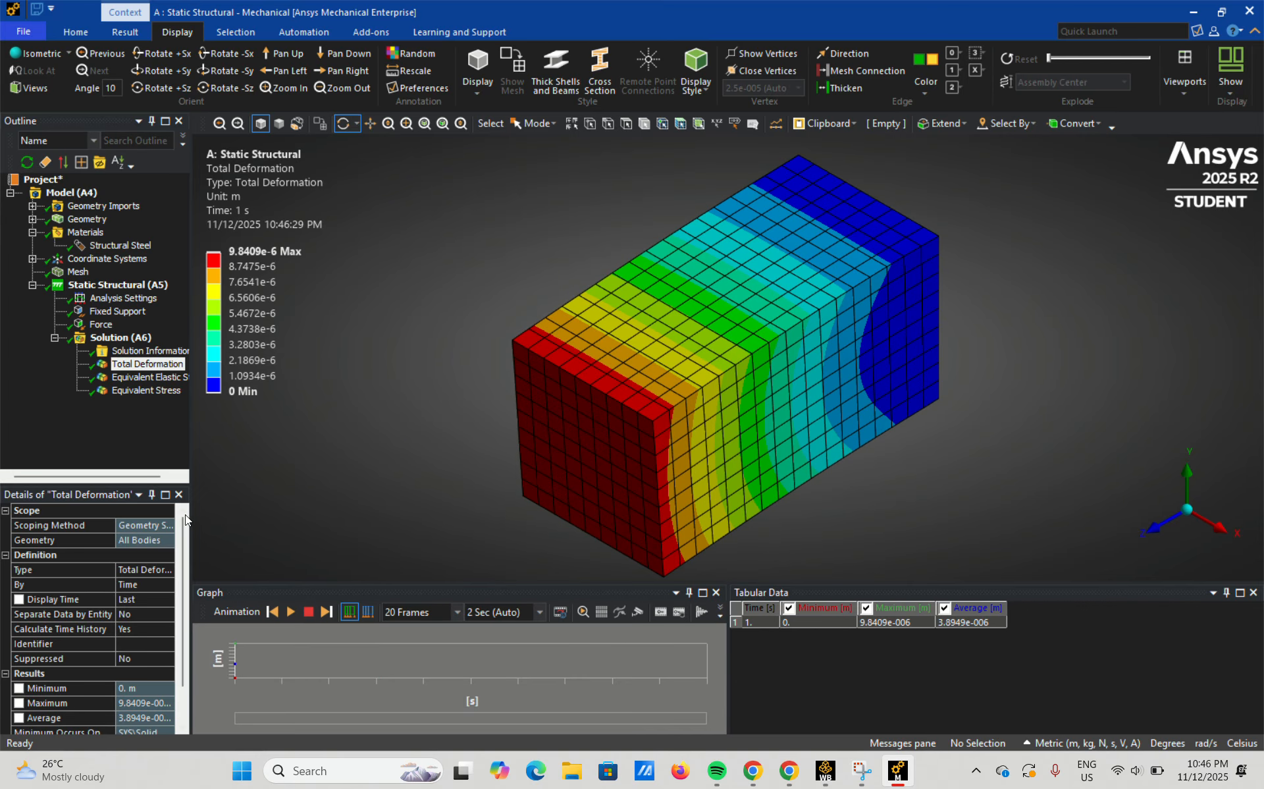
click(168, 381)
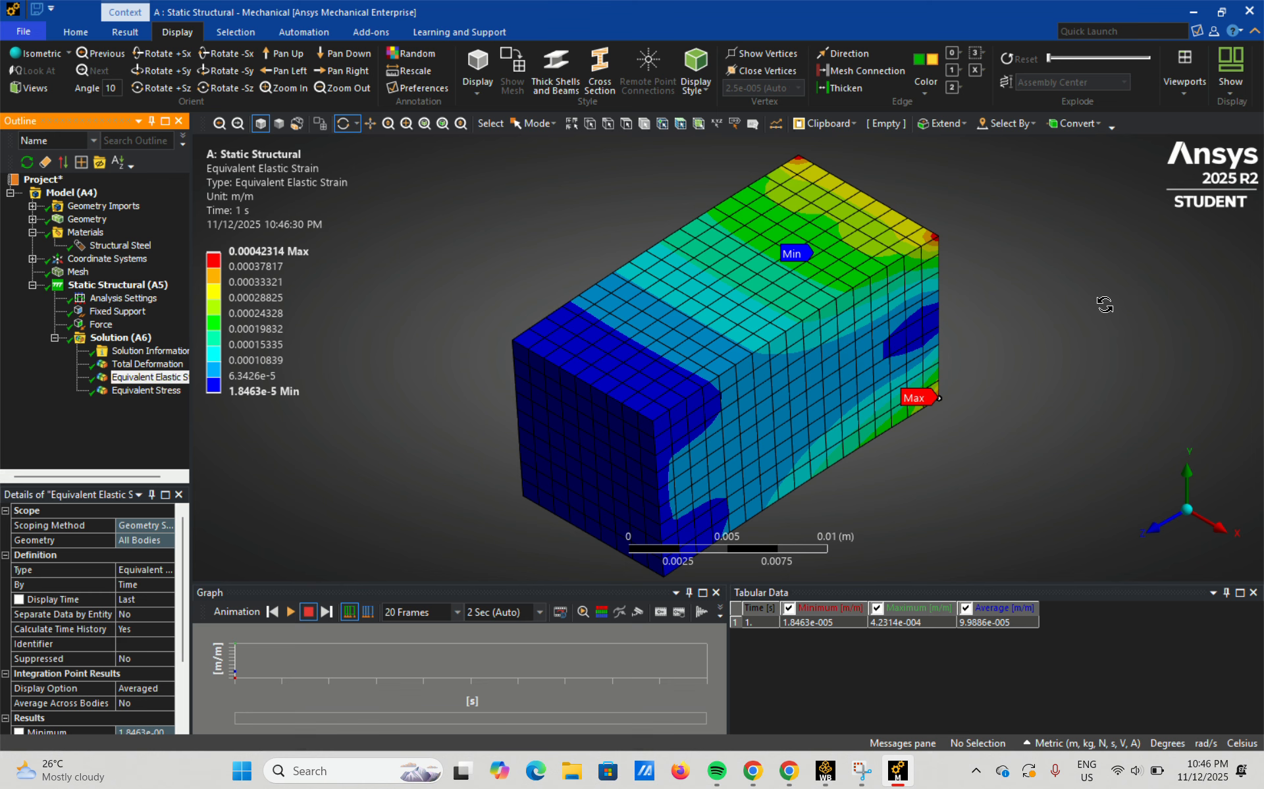
drag(1105, 304, 691, 335)
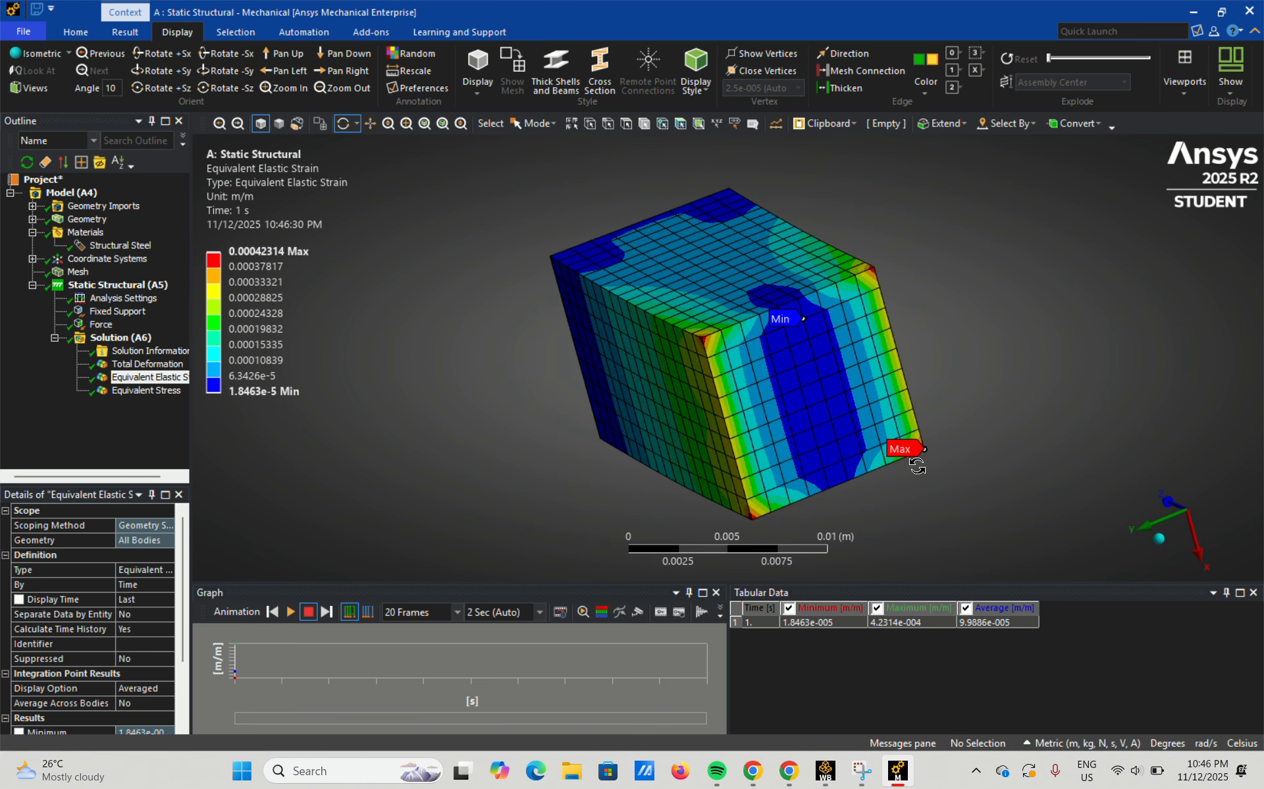
drag(904, 295, 1029, 322)
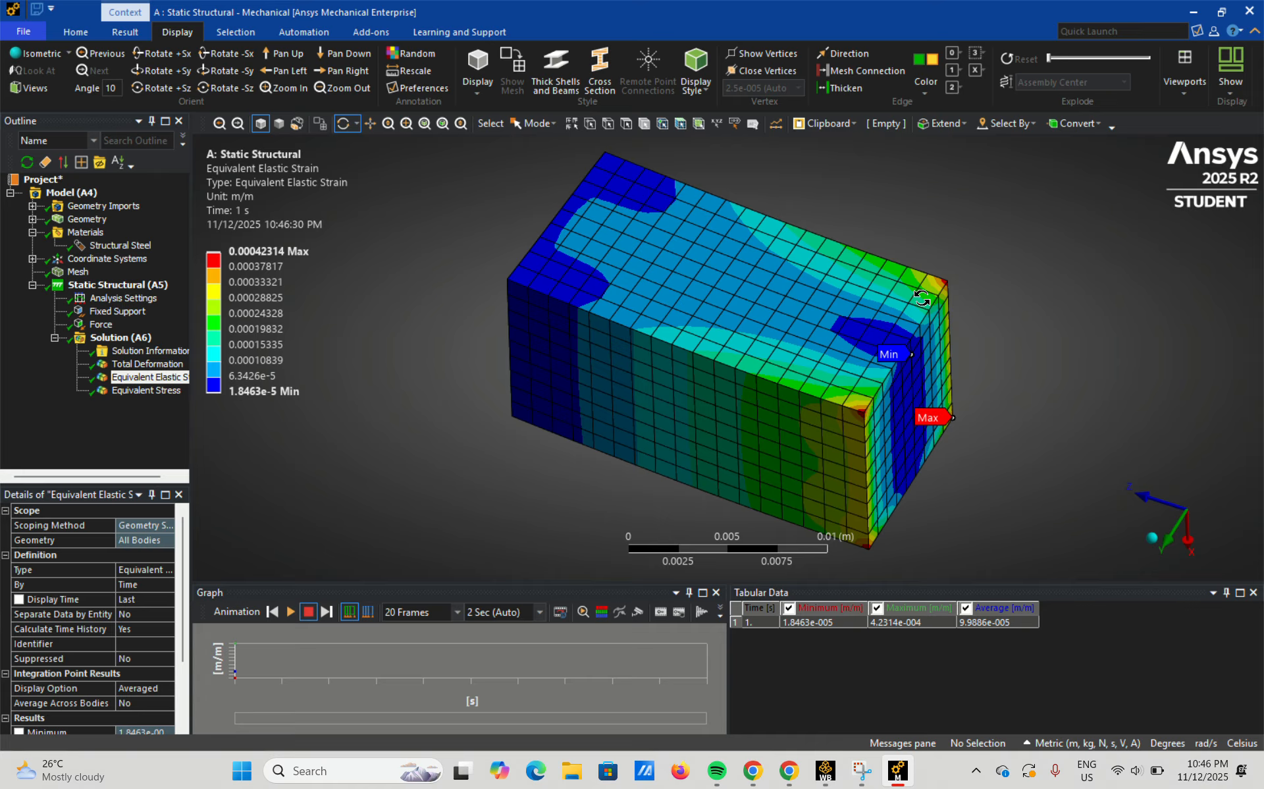
drag(1045, 285, 853, 371)
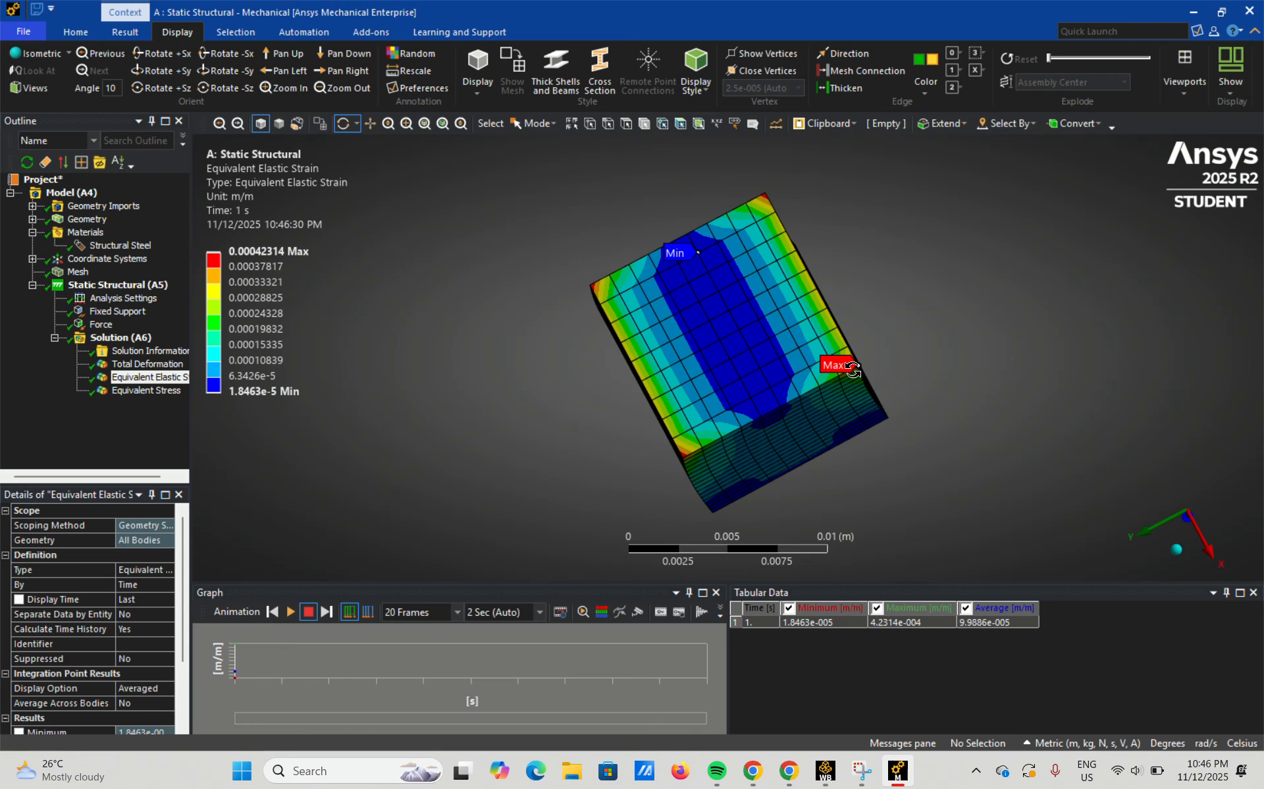
drag(599, 290, 655, 299)
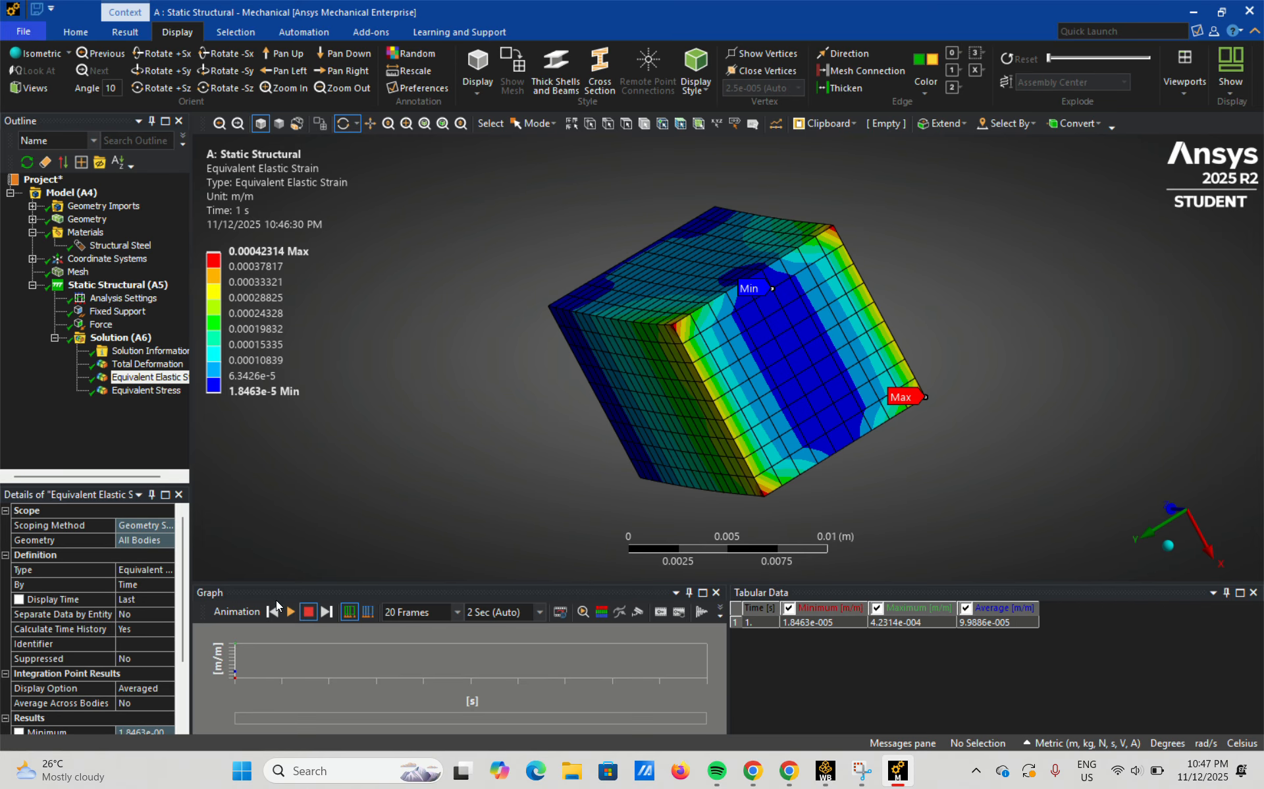
Play and pause the Equivalent Elastic Strain animation, and return the block to the isometric view.
click(288, 612)
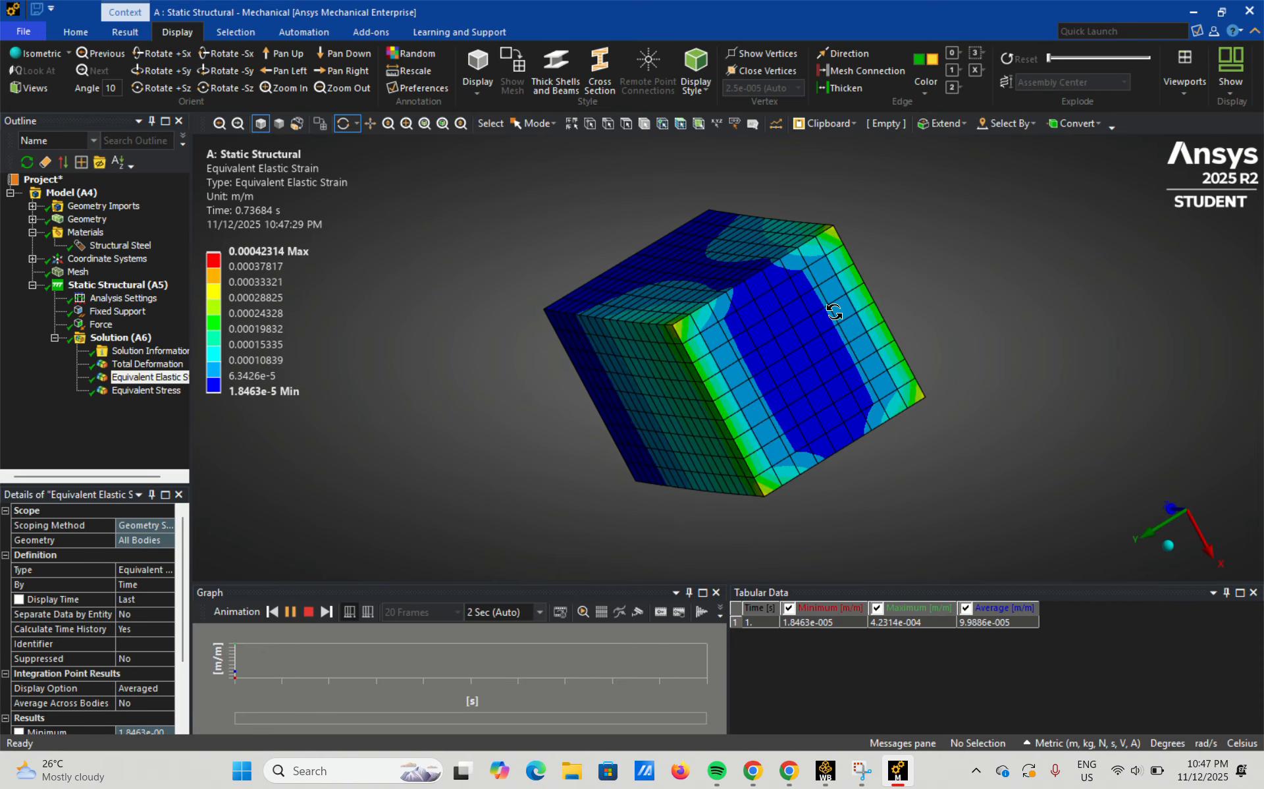
click(290, 611)
click(1176, 540)
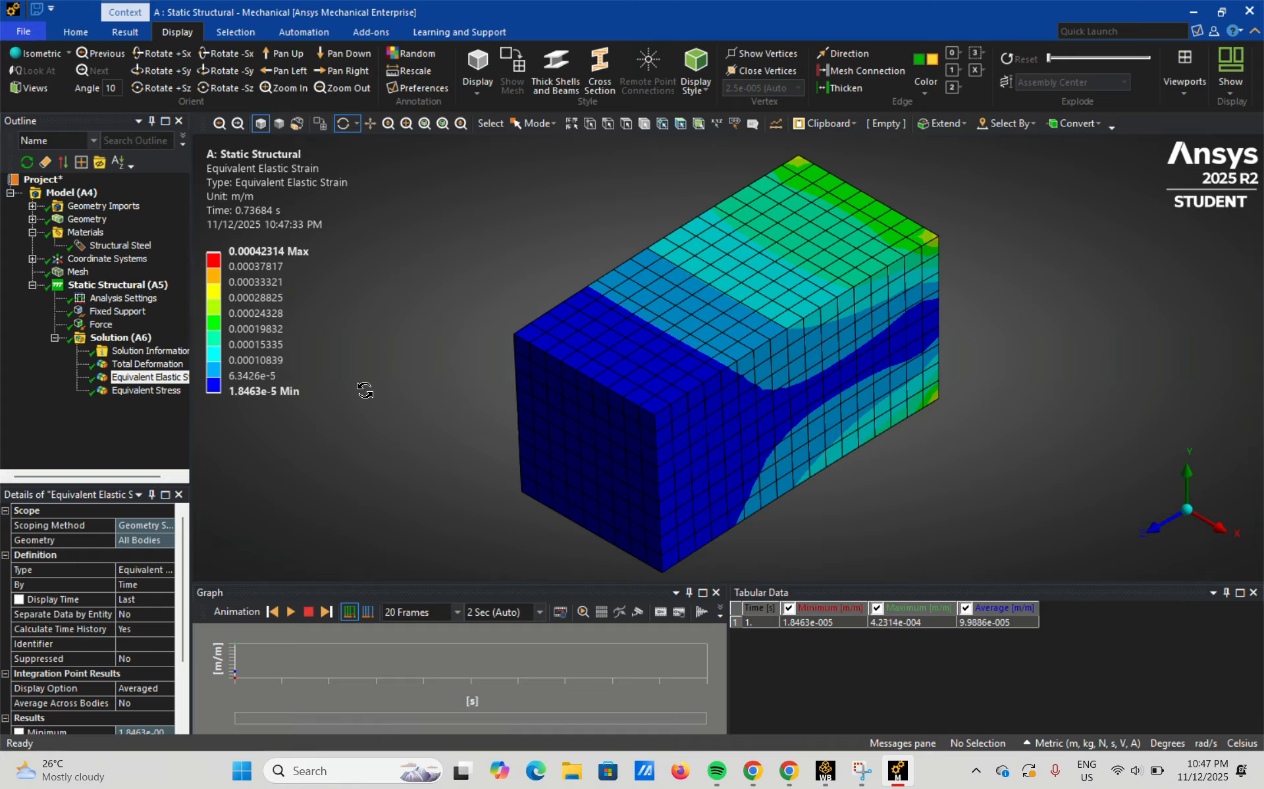
Display the Equivalent (von-Mises) Stress result and examine its contours around the block, with a close look at a fixed-end corner.
click(152, 391)
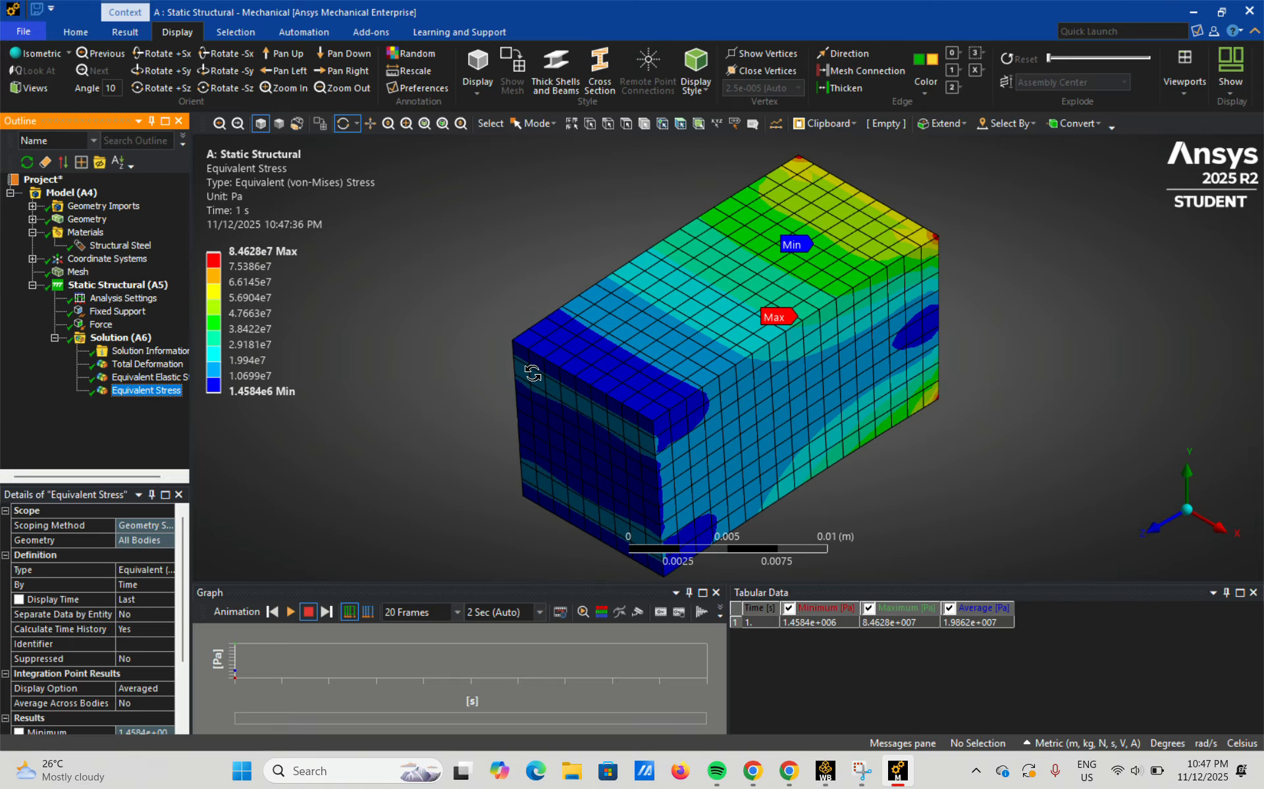
drag(1062, 288, 731, 326)
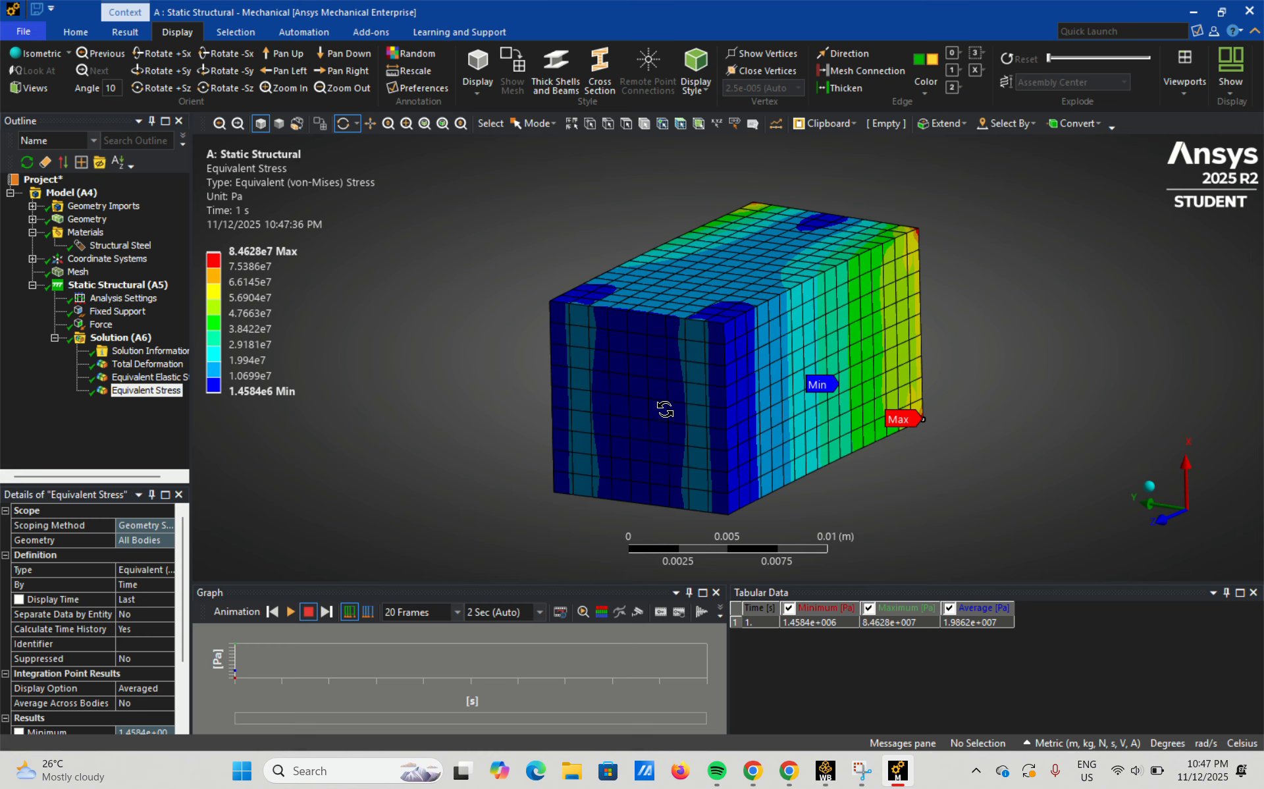
drag(670, 411, 1025, 318)
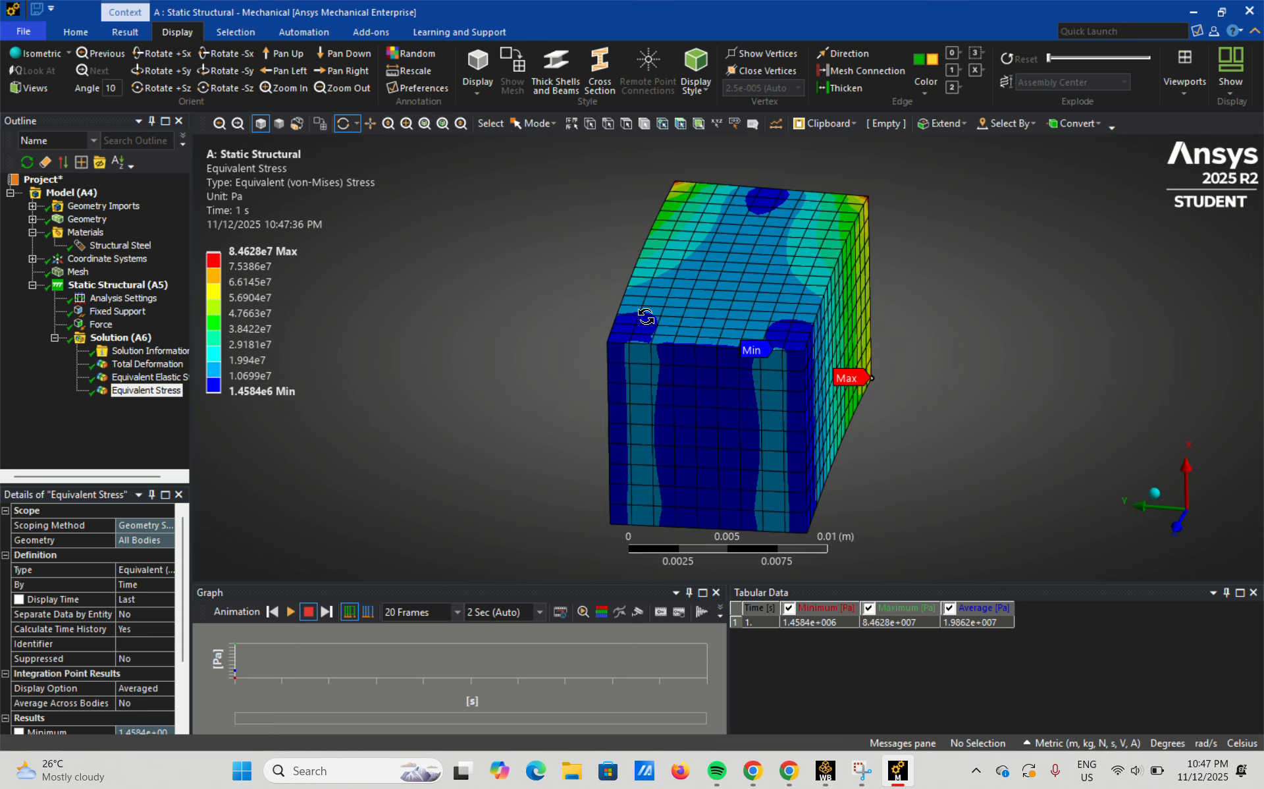
drag(711, 487, 849, 425)
drag(971, 263, 907, 322)
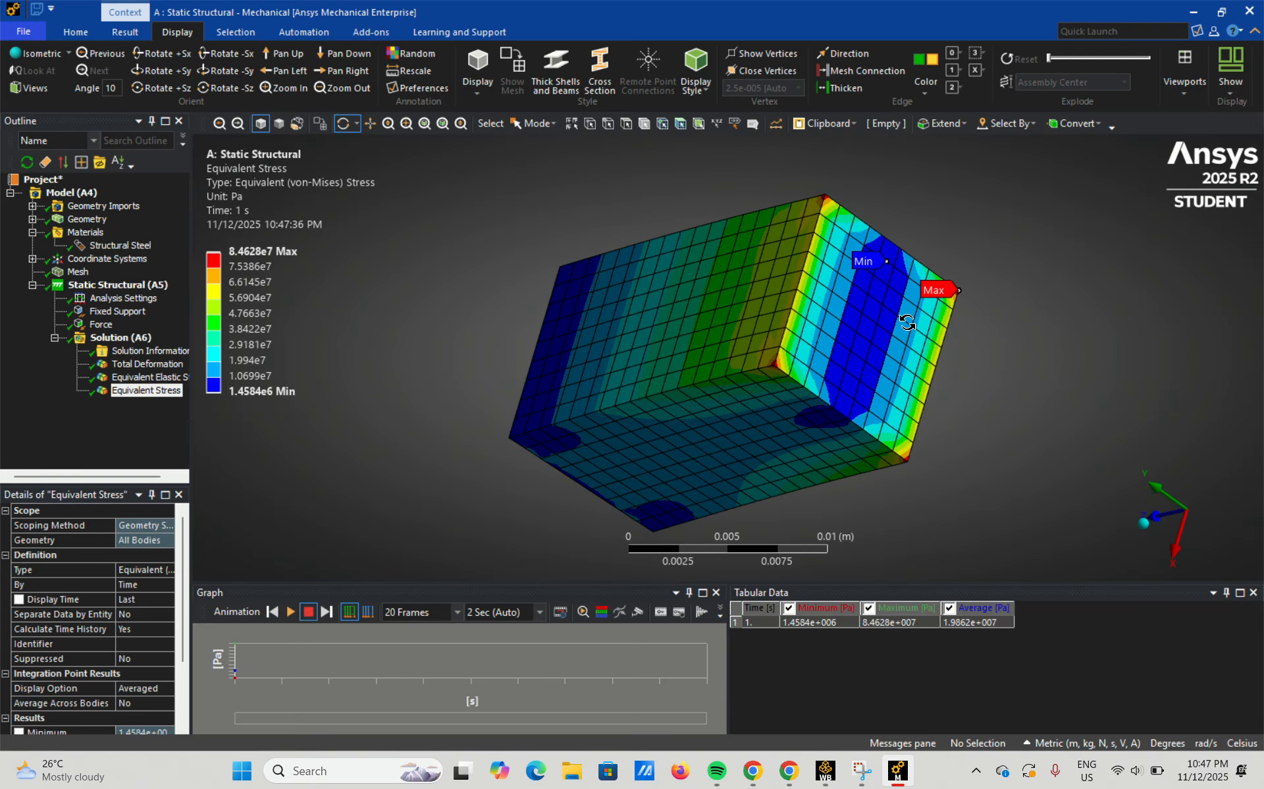
scroll(786, 355, up, 1)
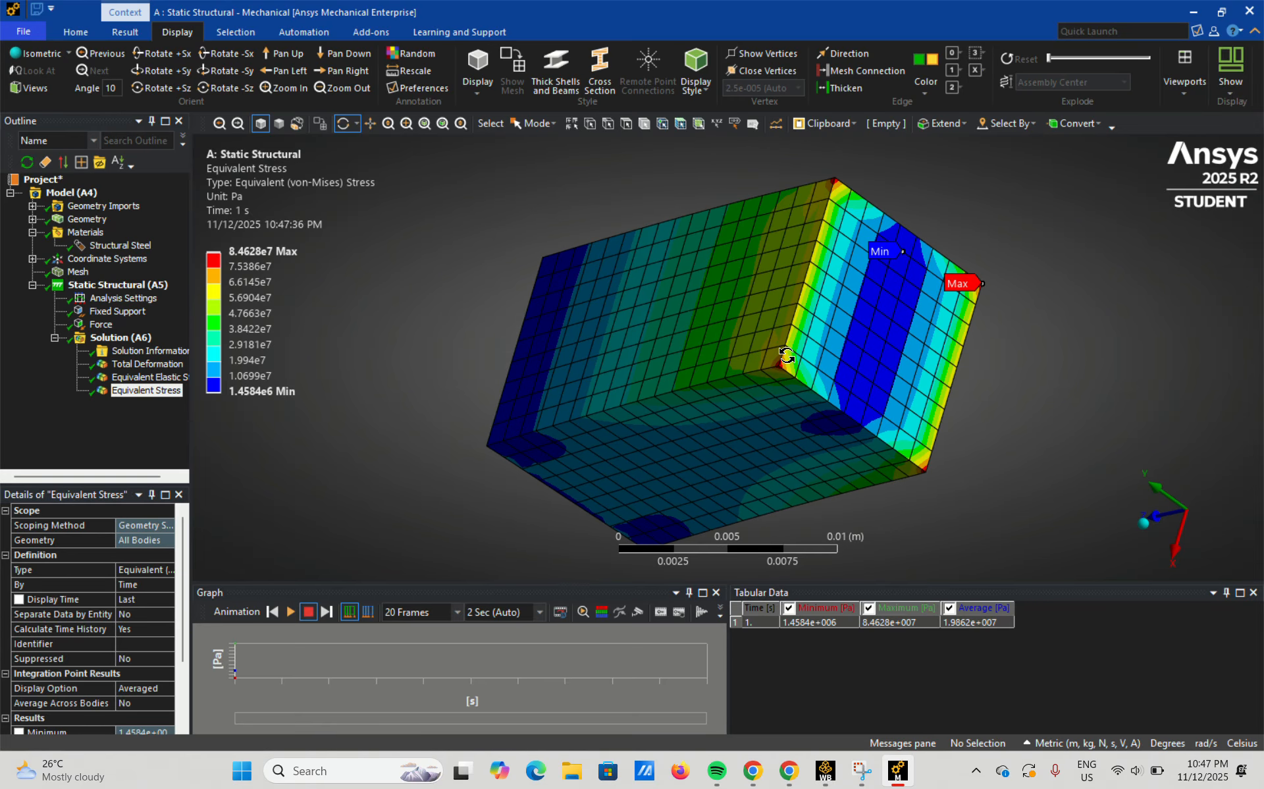
scroll(786, 355, up, 10)
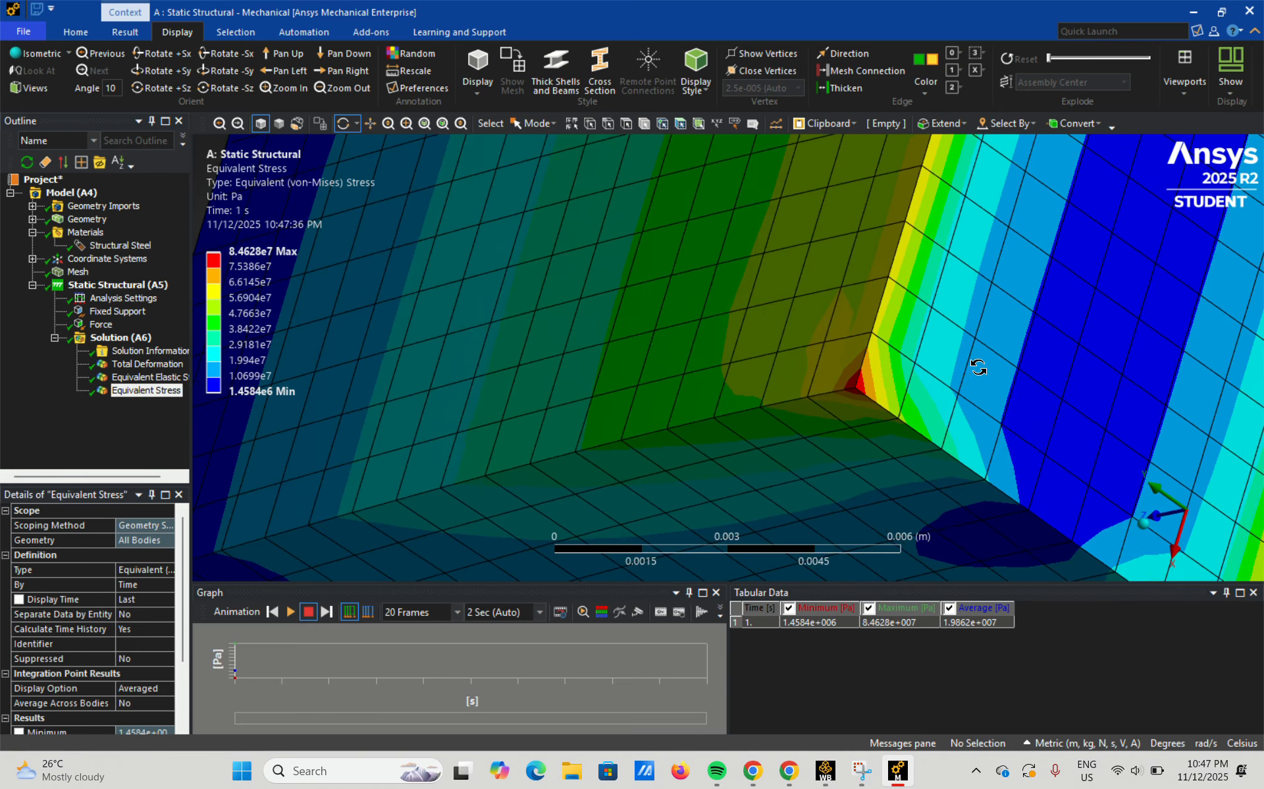
drag(978, 366, 941, 366)
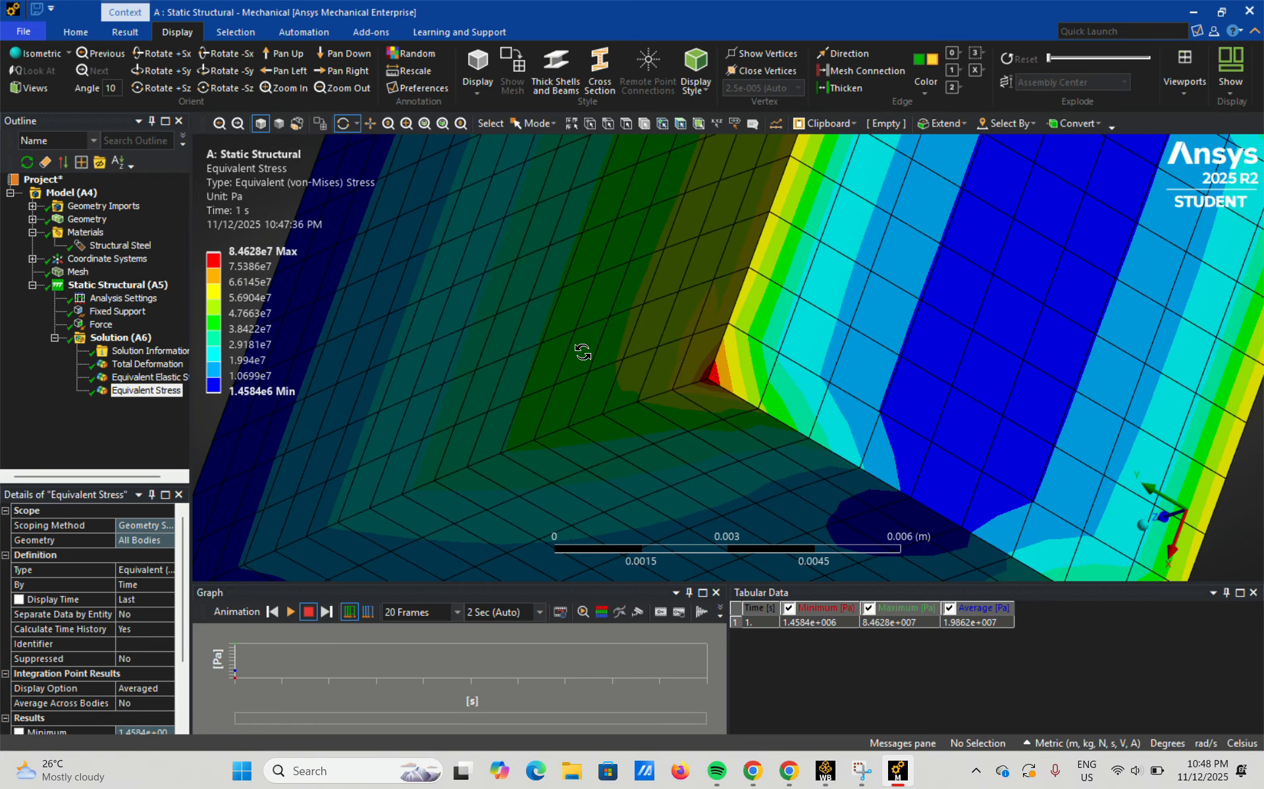
Review the whole block's stress distribution, comparing the maximum and minimum locations on its side and fixed end faces.
key(F7)
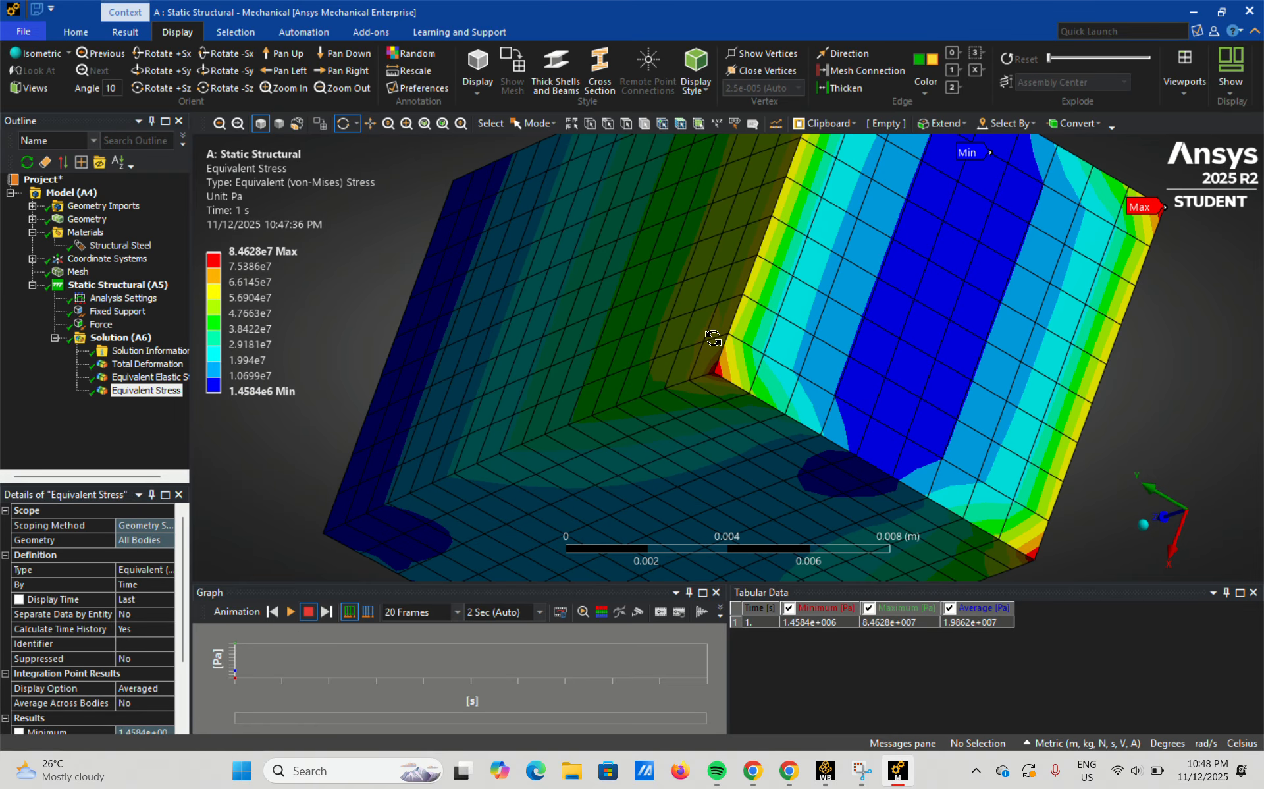
drag(1129, 536, 679, 313)
drag(648, 447, 699, 443)
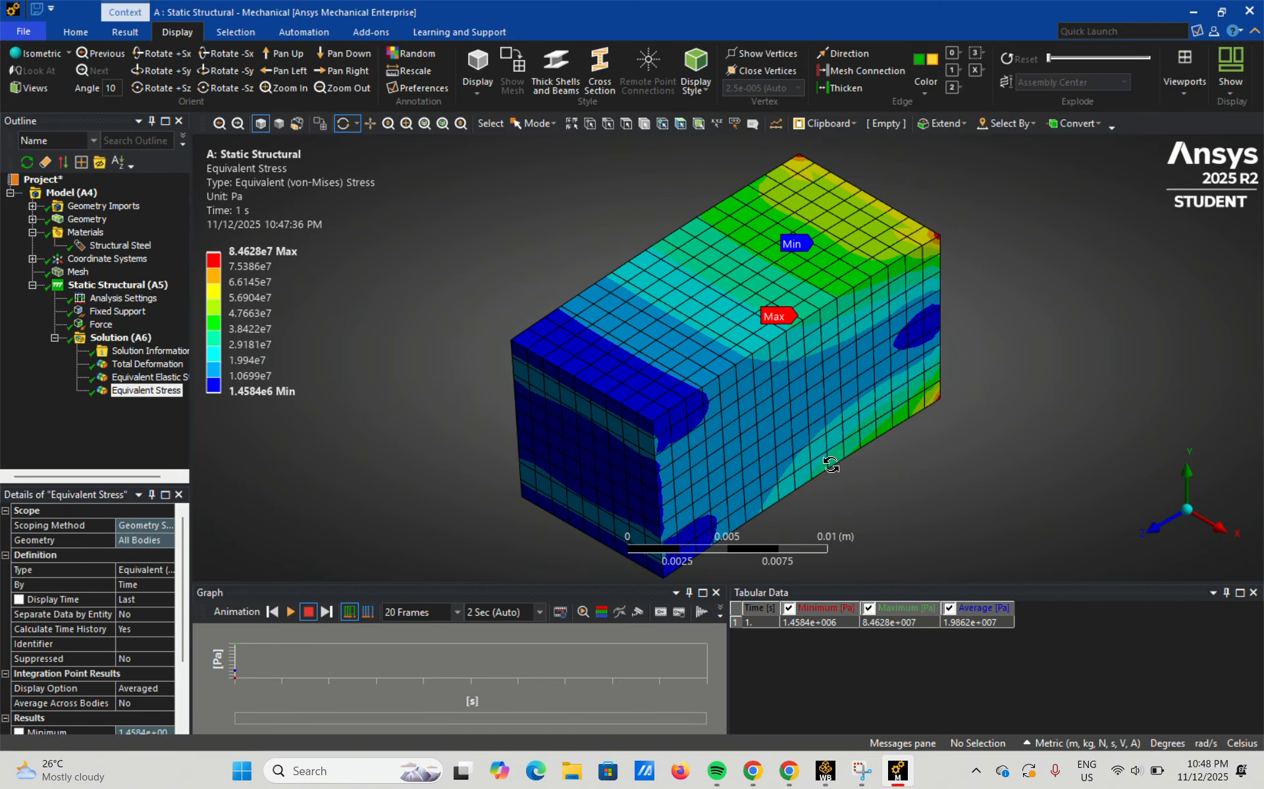
drag(831, 464, 764, 404)
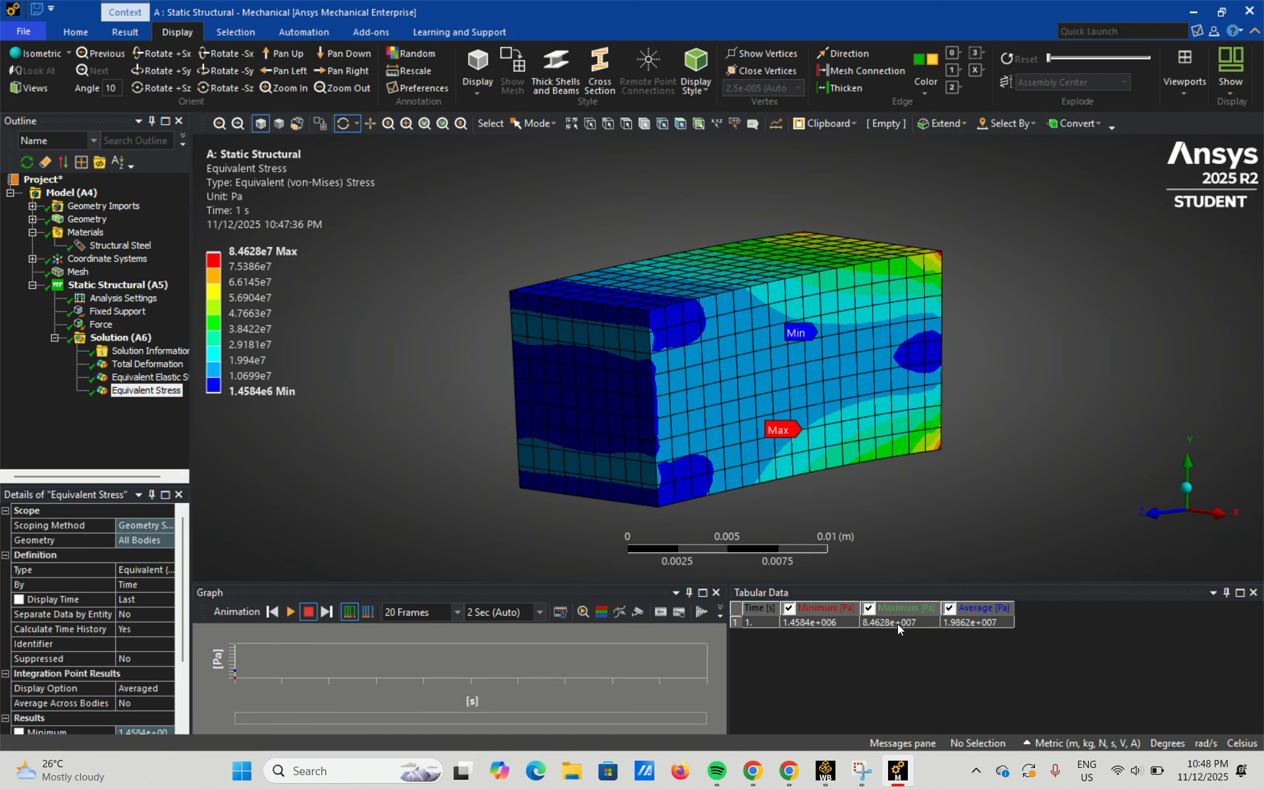
drag(810, 453, 794, 482)
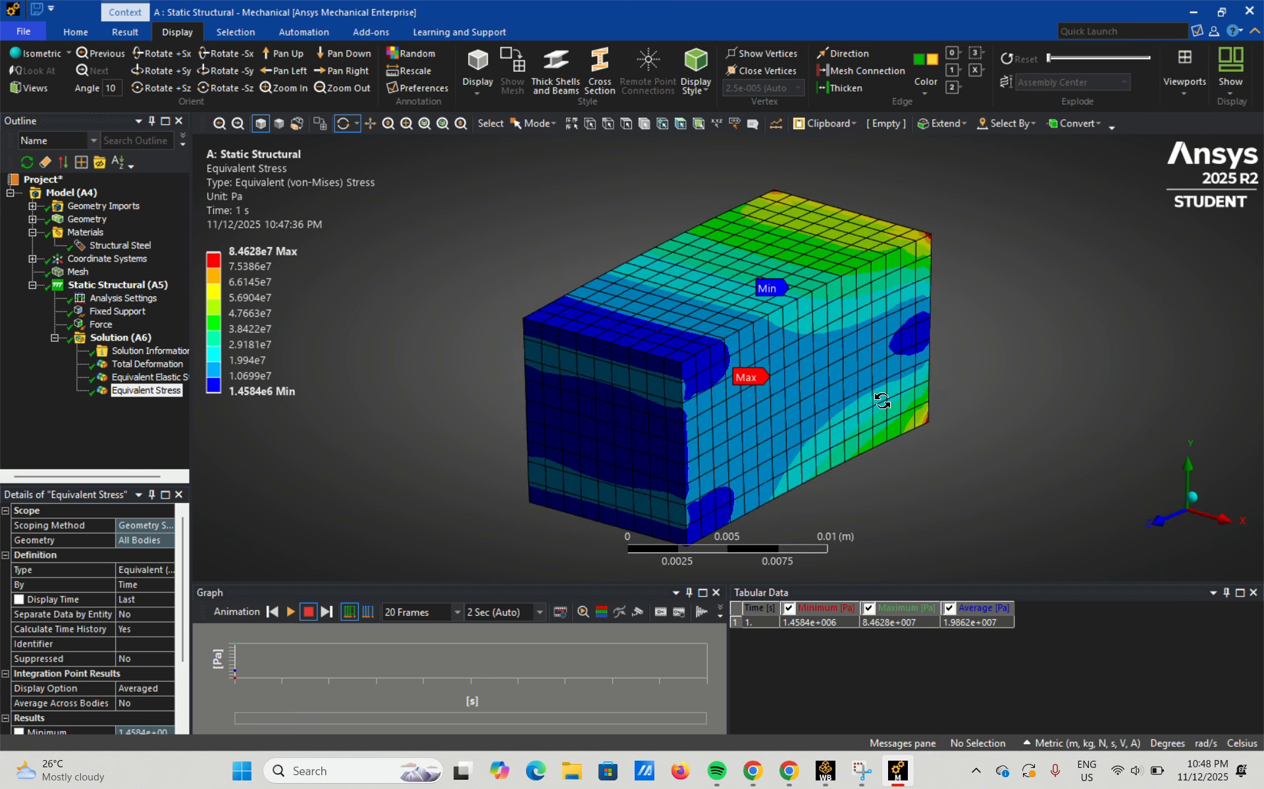
drag(934, 351, 582, 382)
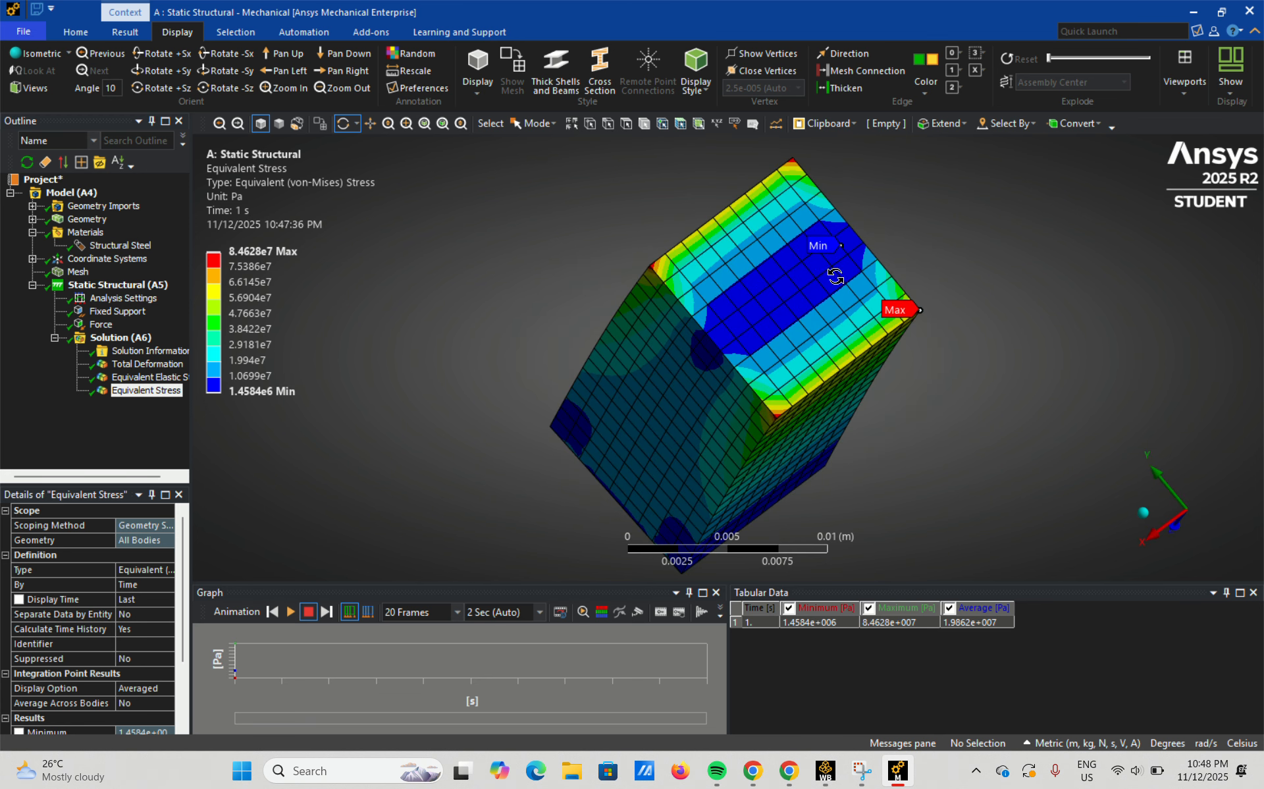
Play the Equivalent Stress animation, inspect the block from several sides while it runs, and pause it.
click(292, 618)
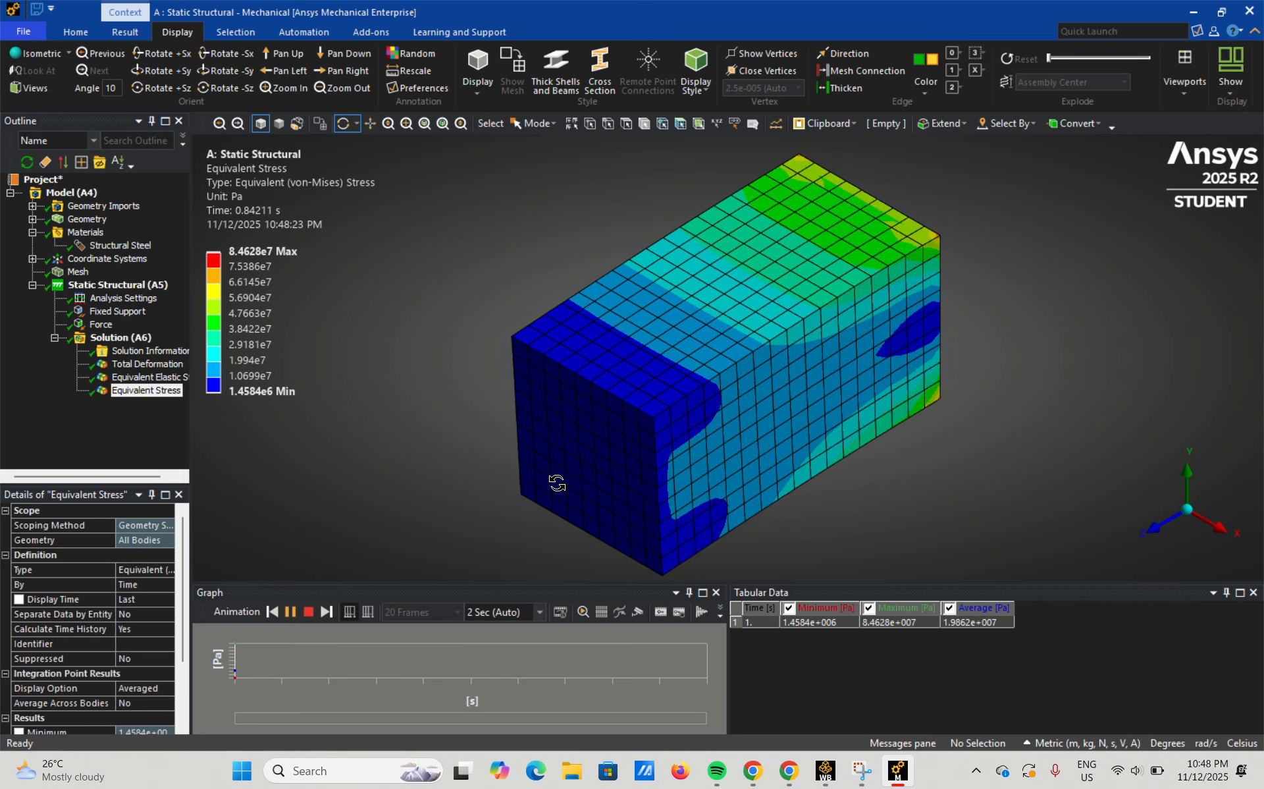
drag(594, 461, 762, 387)
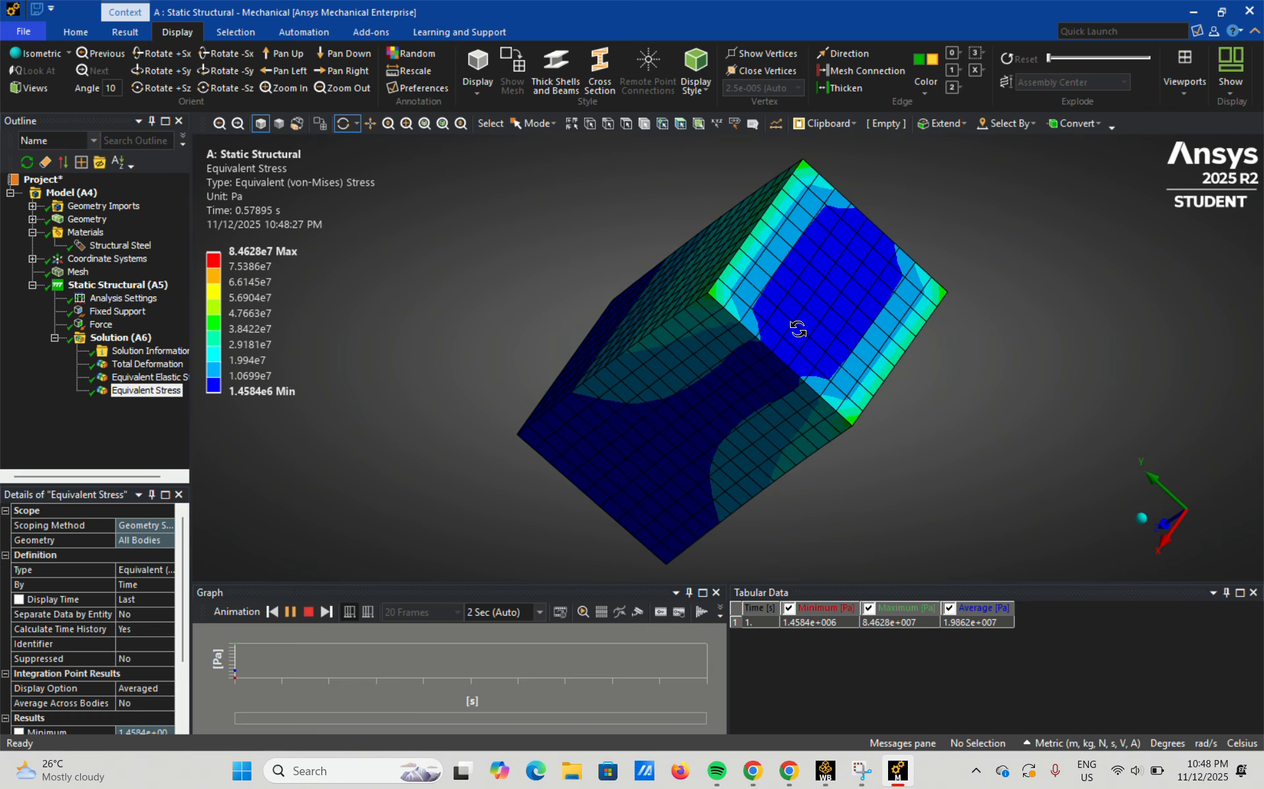
drag(798, 328, 1120, 341)
click(1175, 511)
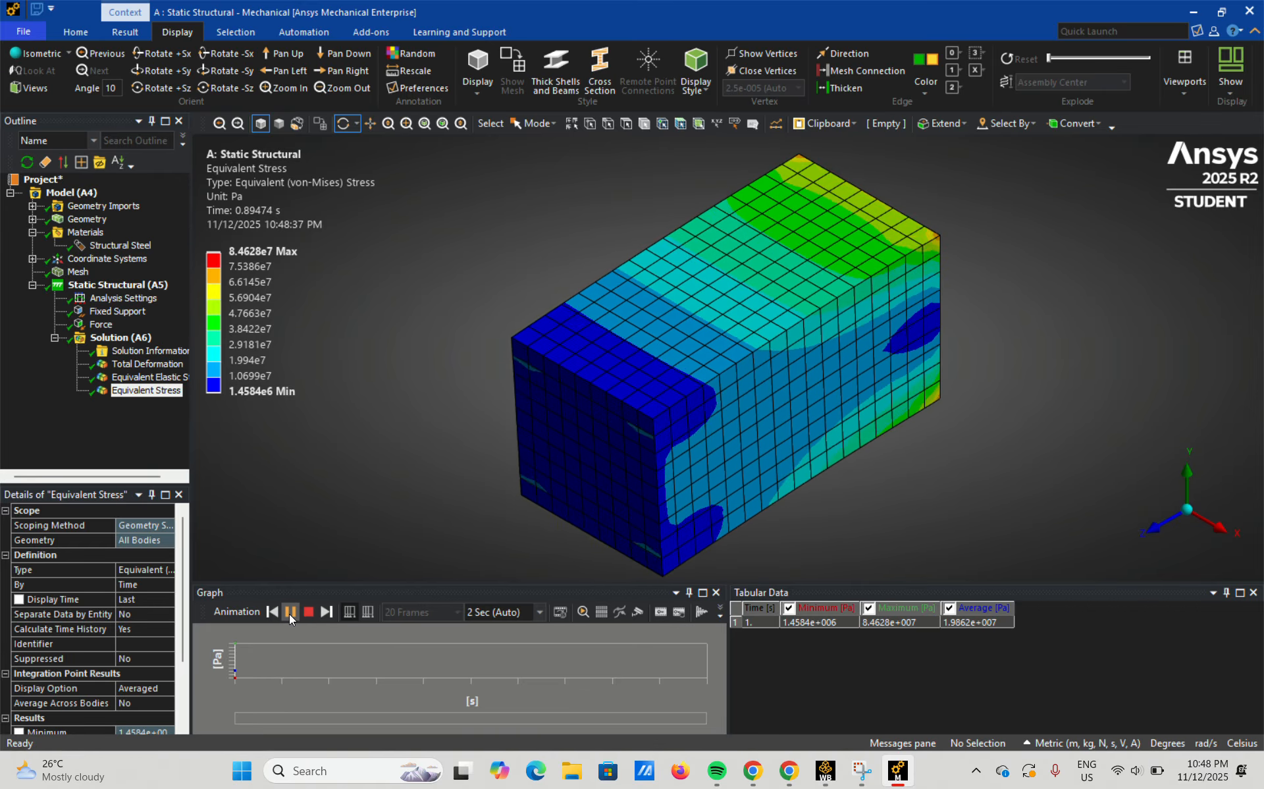
drag(353, 579, 352, 435)
drag(462, 513, 327, 530)
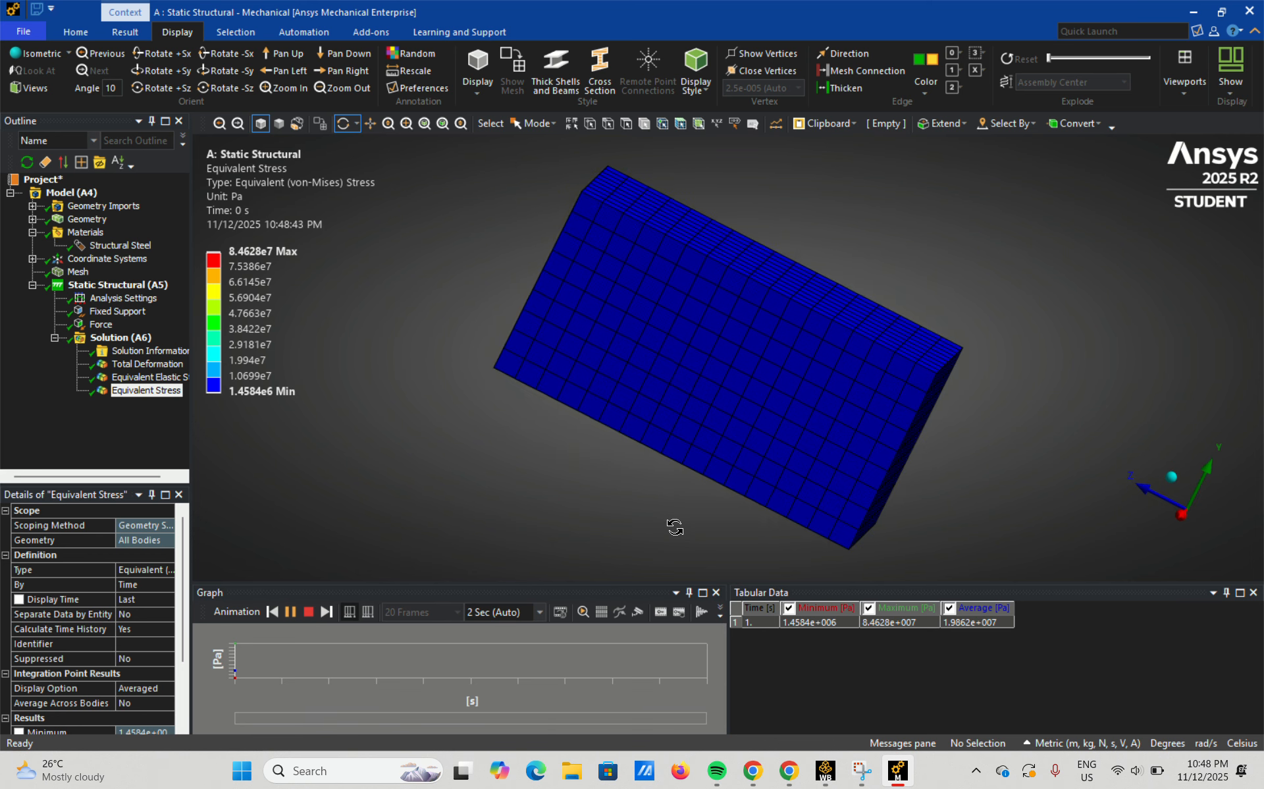
click(289, 611)
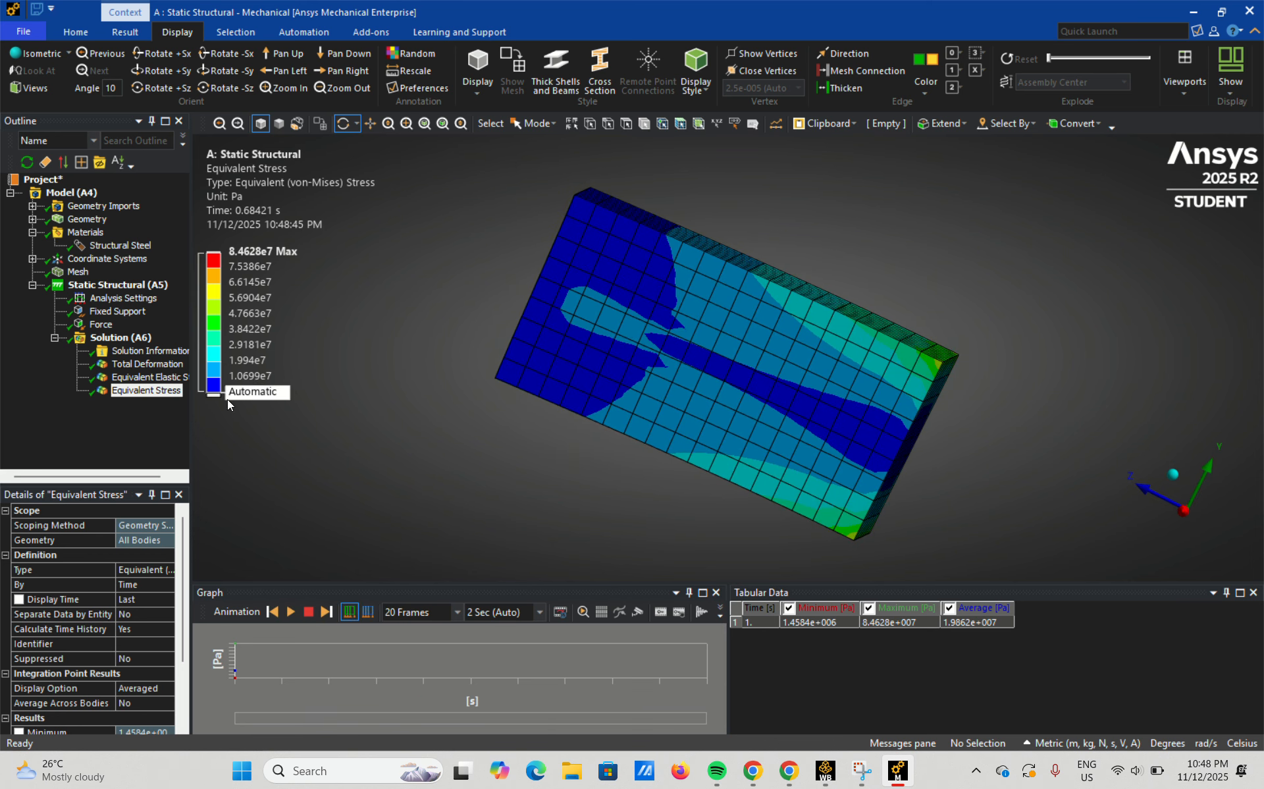
Show the Equivalent Elastic Strain result and watch its animation on the block's long side and fixed end, then pause it.
click(175, 378)
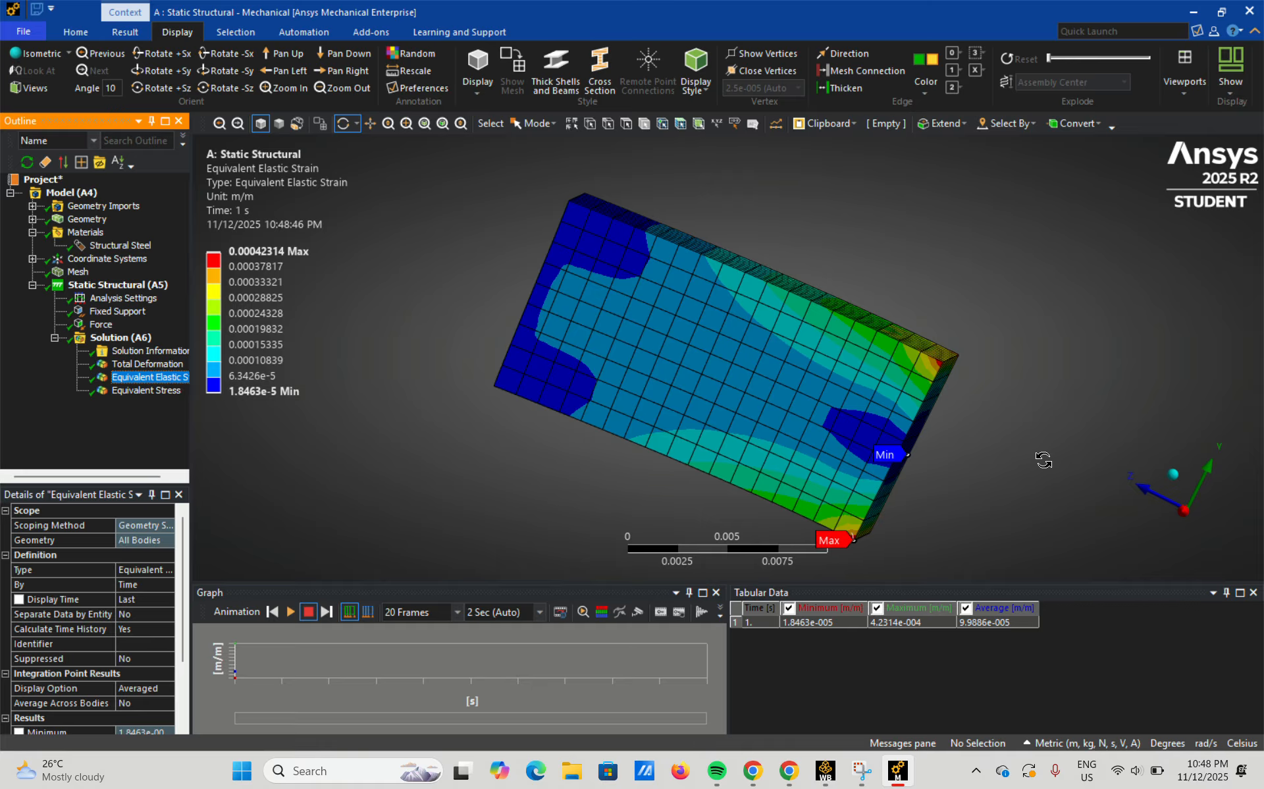
click(290, 611)
drag(501, 500, 545, 486)
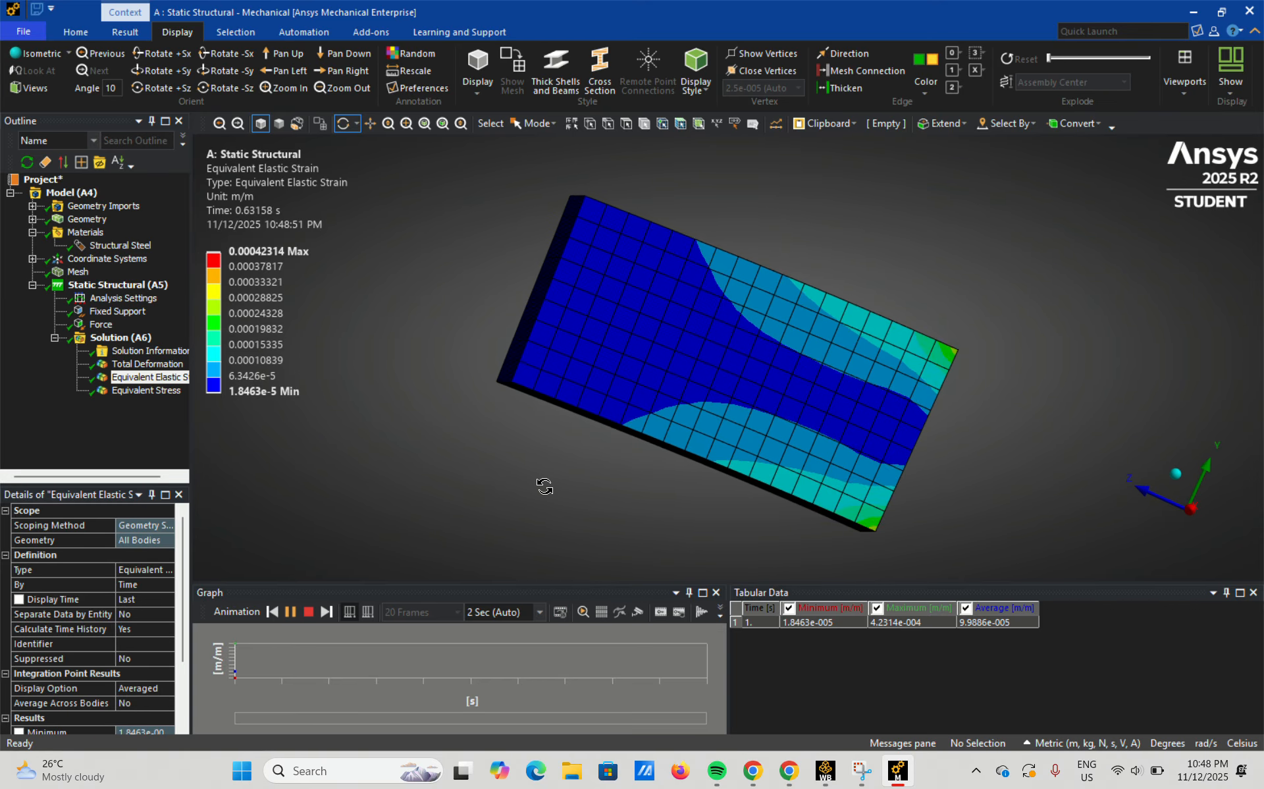
drag(810, 492, 894, 368)
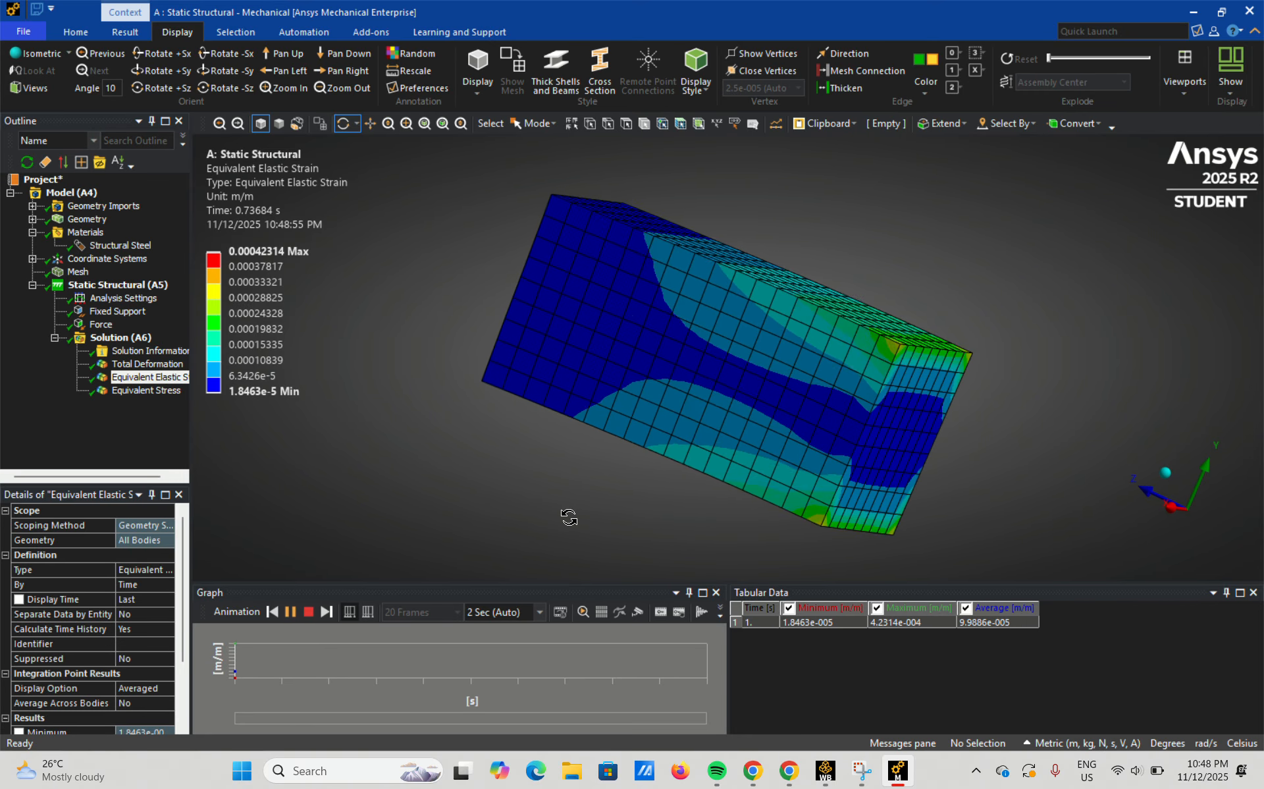
click(290, 612)
Show the Total Deformation result and watch its animation on the block's long side face.
click(161, 365)
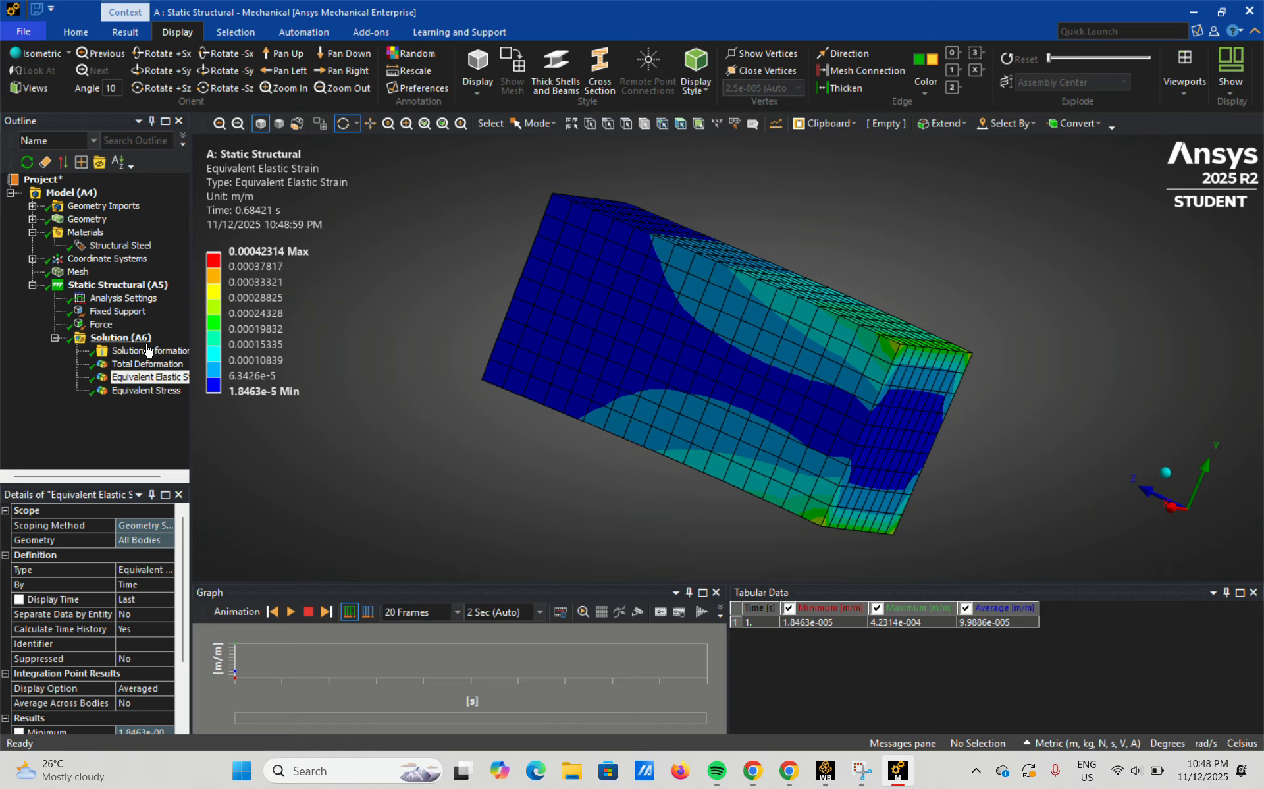
click(290, 612)
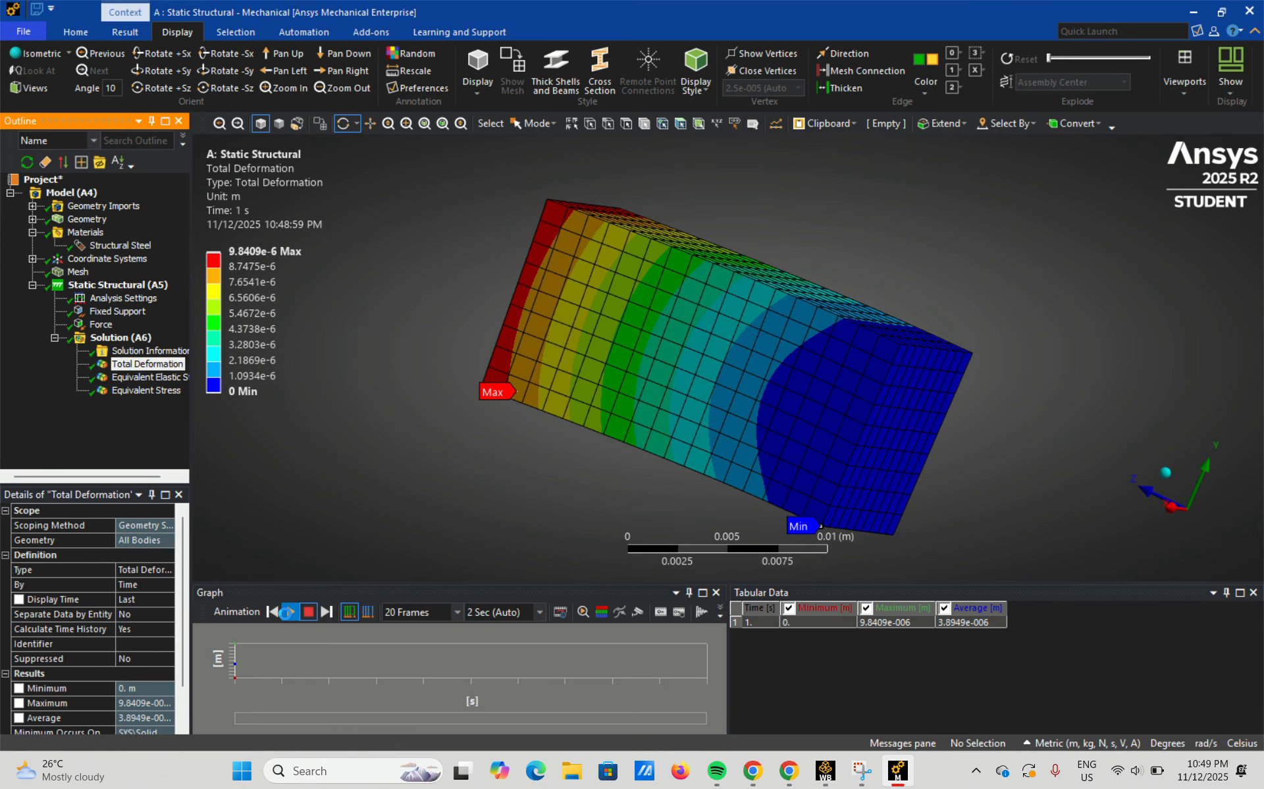
drag(485, 432, 557, 445)
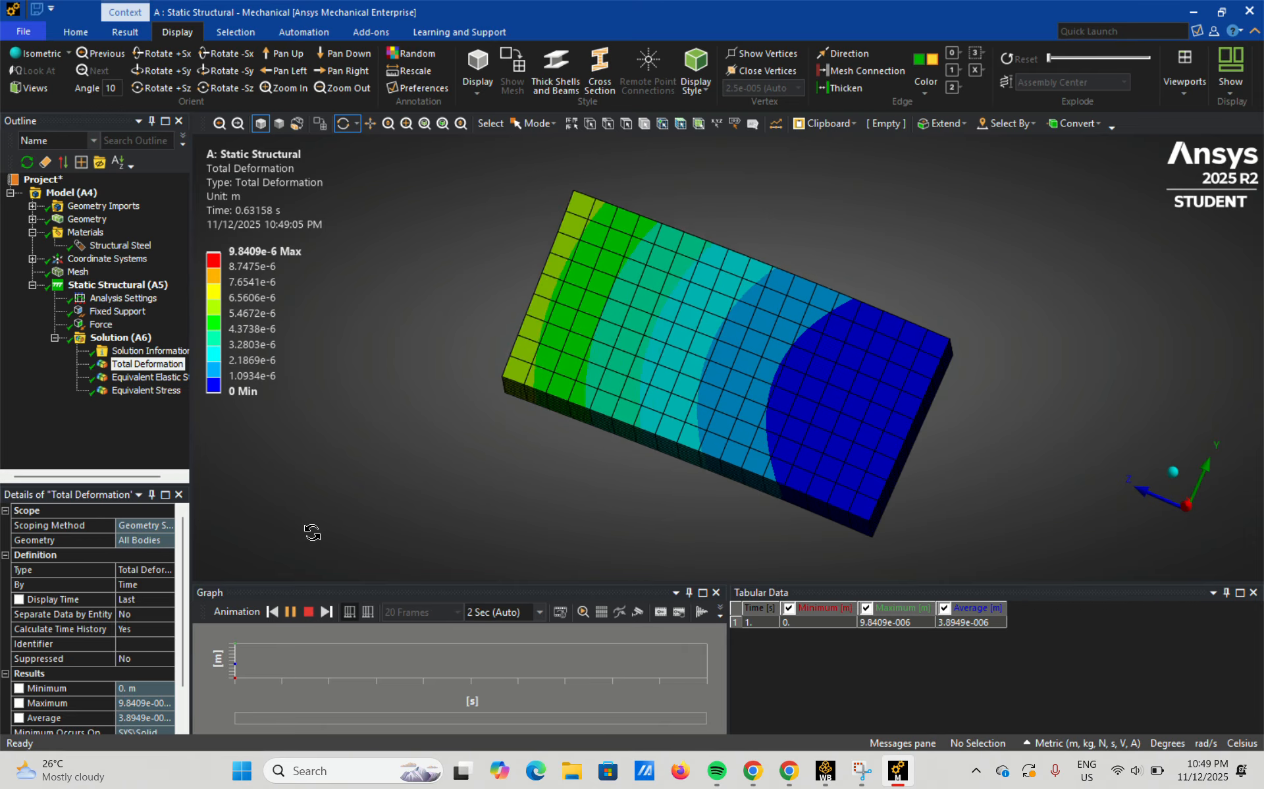
Switch back to the Equivalent Elastic Strain result and briefly play its animation before pausing it.
click(142, 378)
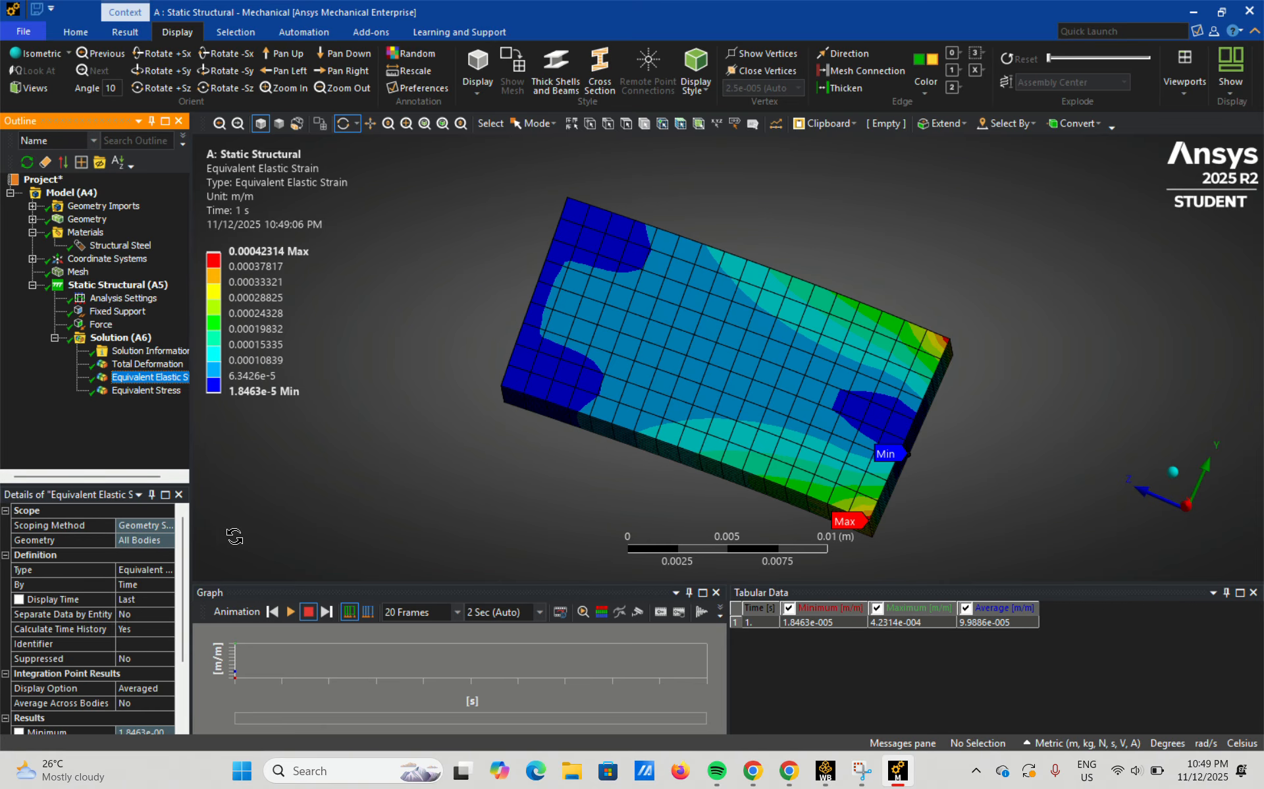
click(291, 612)
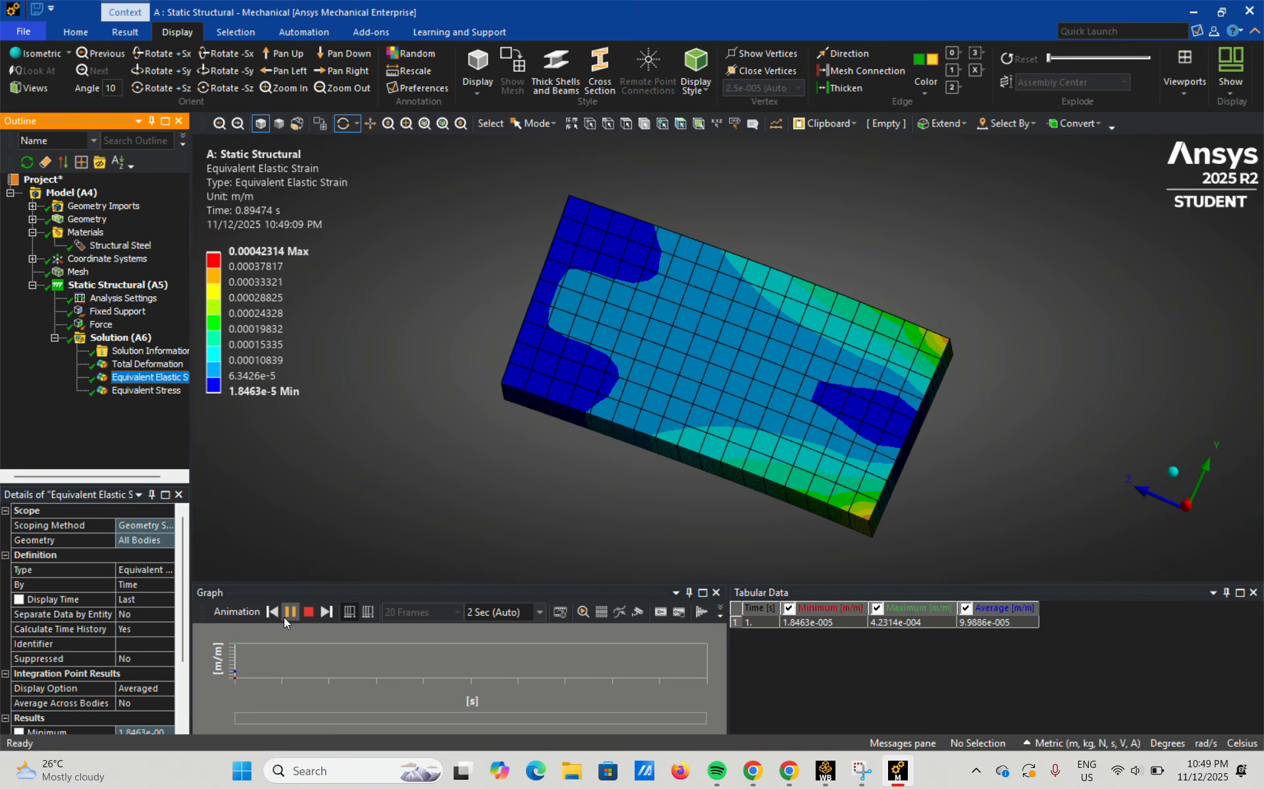
click(283, 617)
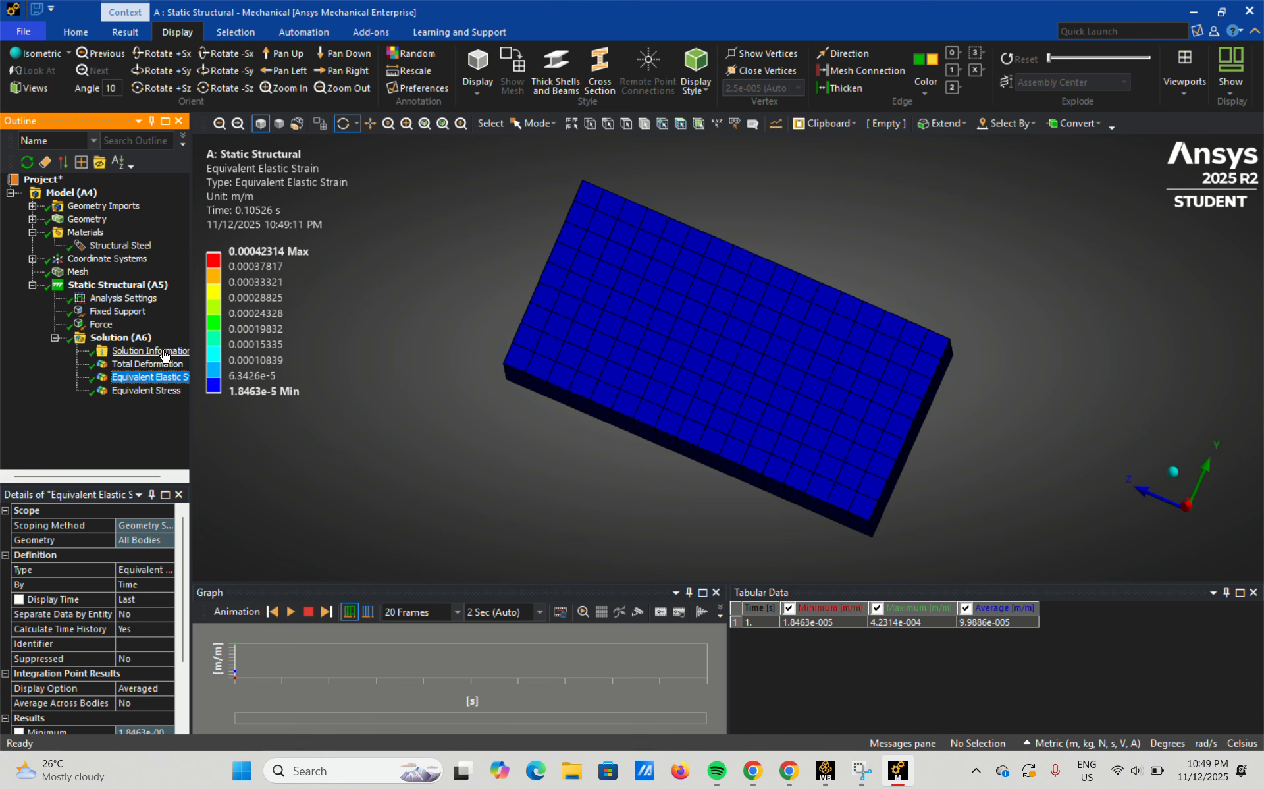
Return to the Total Deformation result, replay its animation and pause it.
click(151, 363)
click(296, 614)
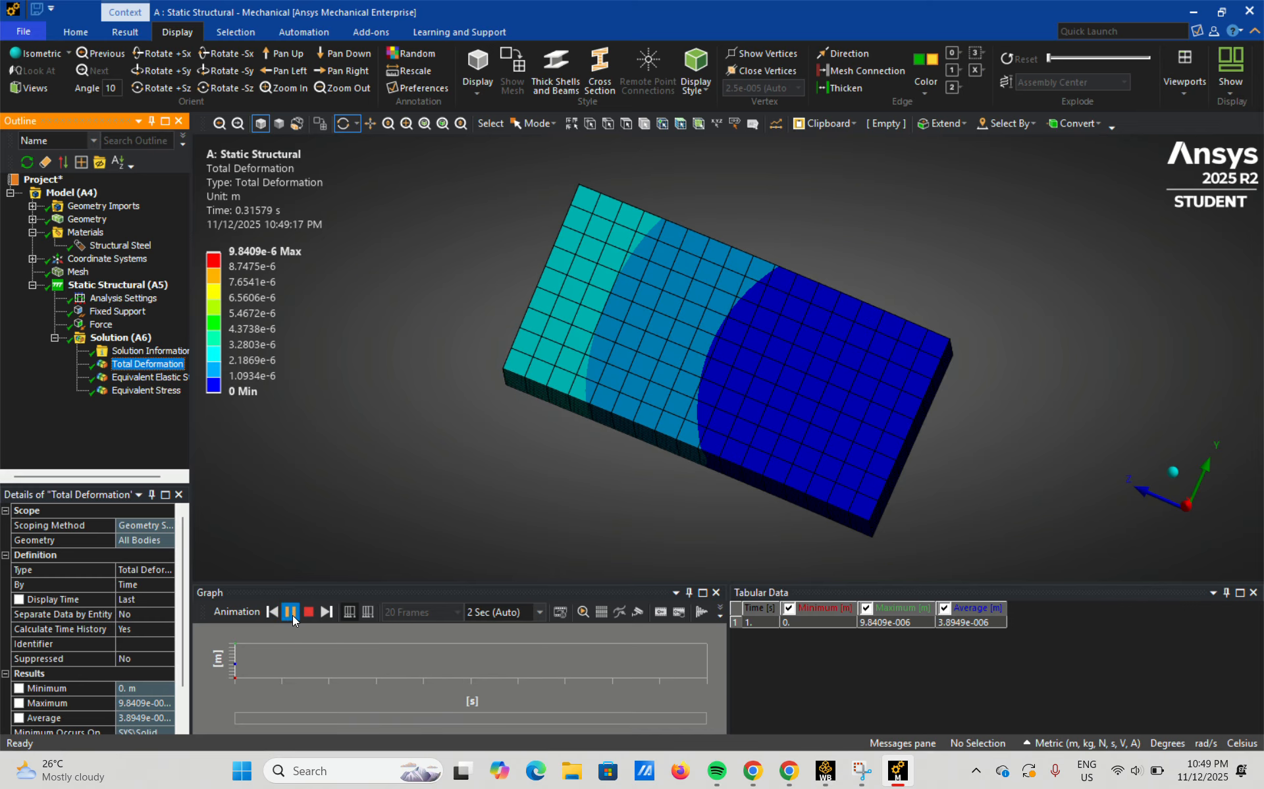
click(291, 613)
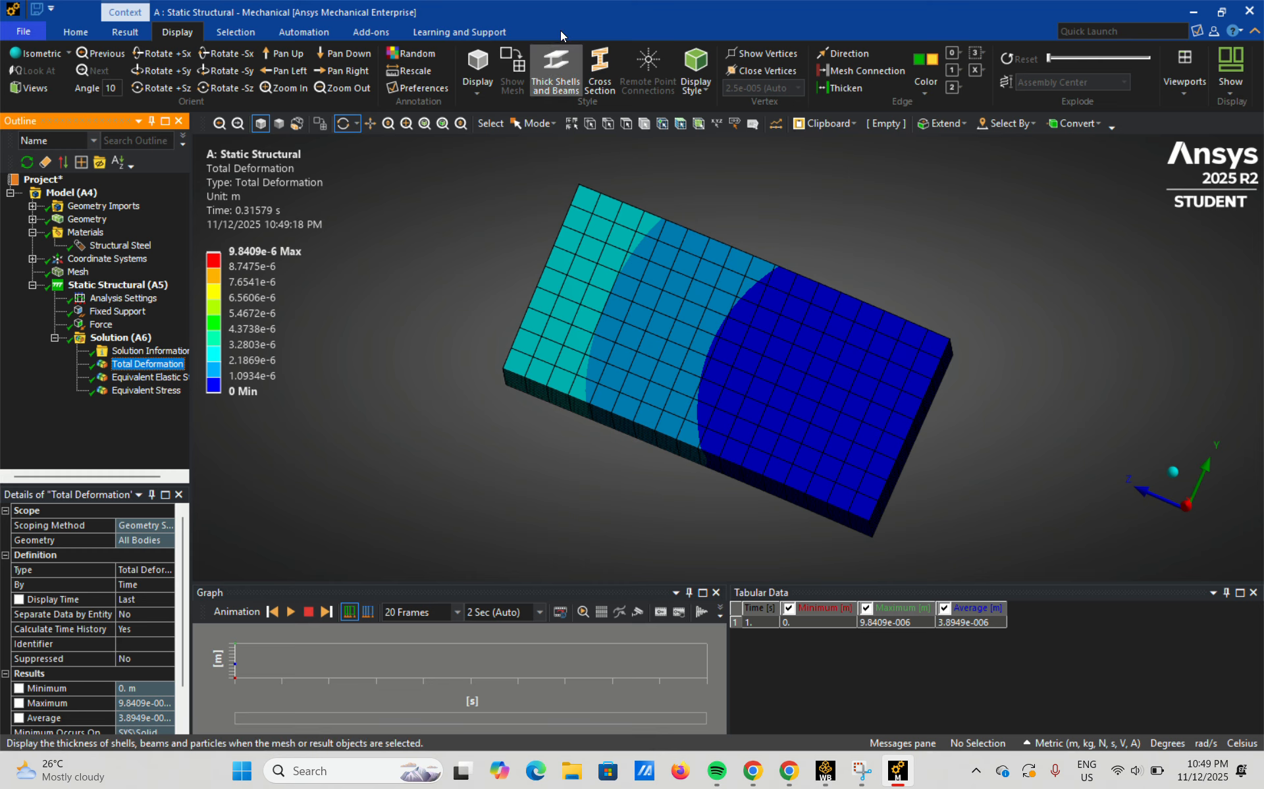